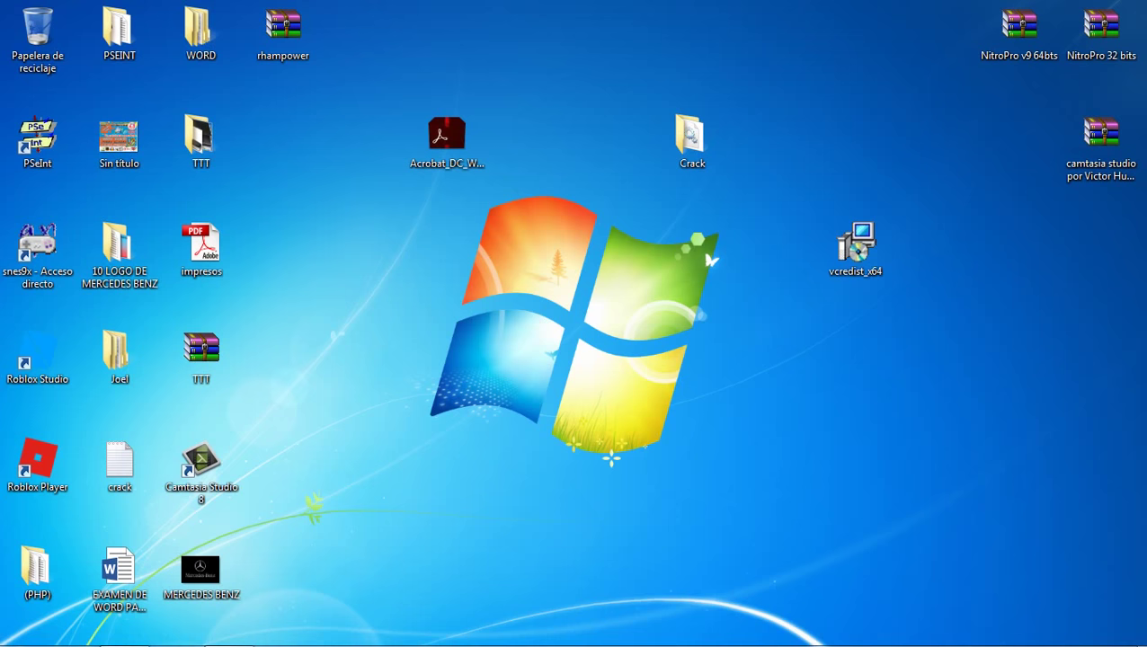
# Move the rhampower archive next to the TTT folder on the desktop.
pyautogui.moveTo(288, 44); pyautogui.dragTo(334, 125)
pyautogui.rightClick(320, 157)
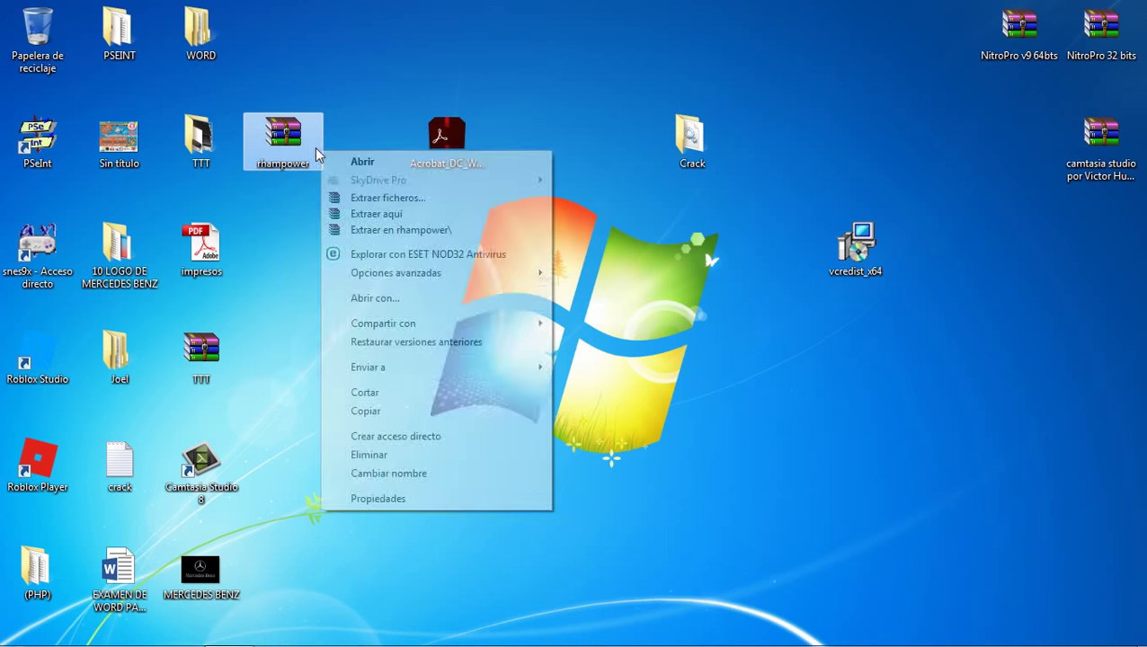
pyautogui.click(654, 282)
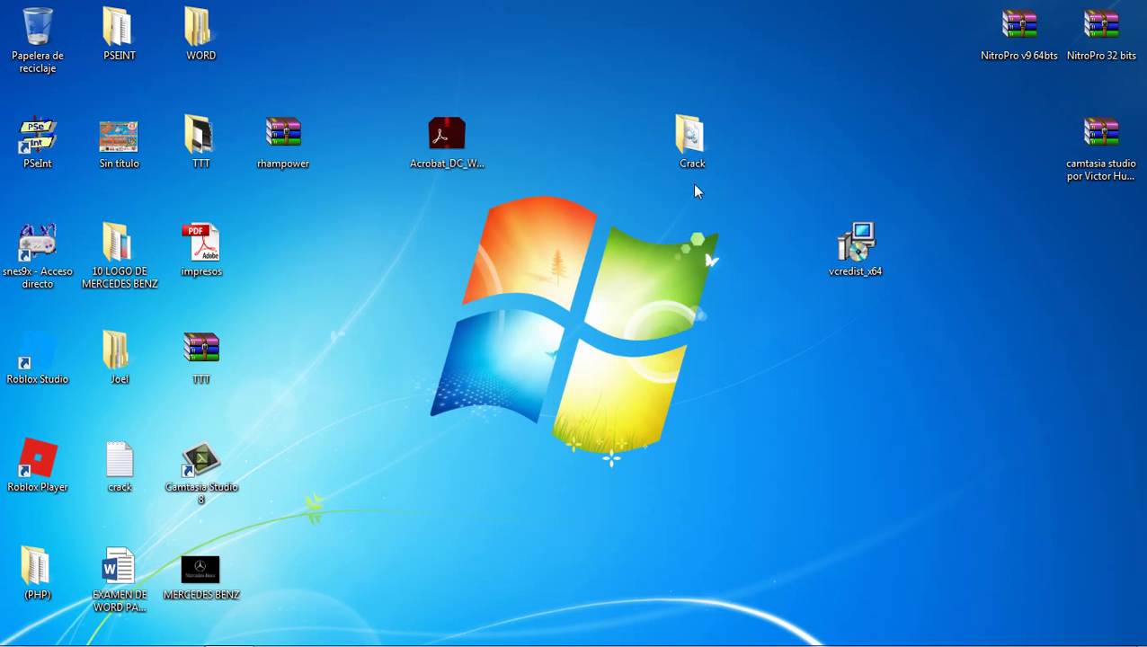
# Place the Crack folder beside the Acrobat_DC installer and shift both one column away from the rhampower archive.
pyautogui.moveTo(693, 149); pyautogui.dragTo(517, 139)
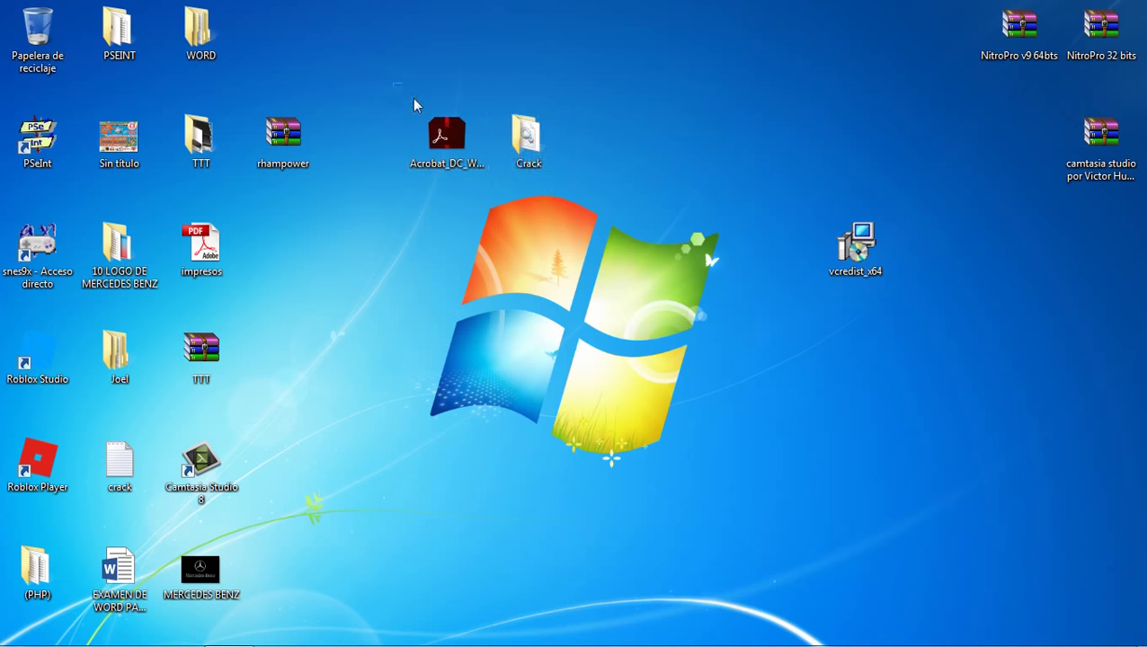
pyautogui.moveTo(413, 98); pyautogui.dragTo(540, 204)
pyautogui.moveTo(549, 130); pyautogui.dragTo(632, 97)
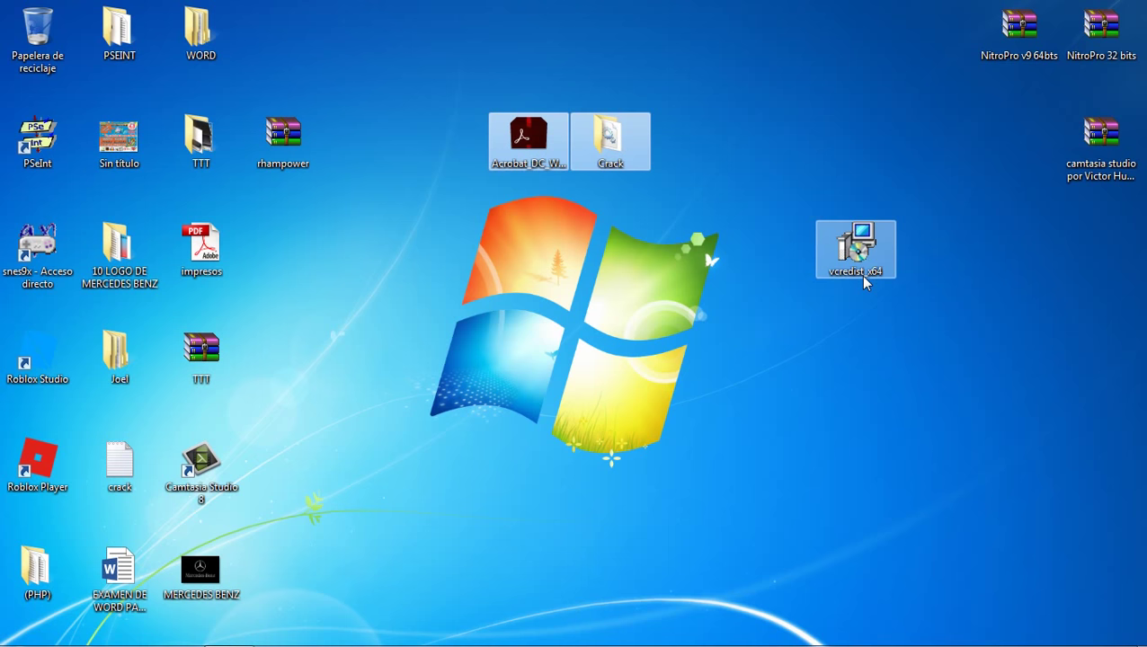
pyautogui.click(497, 276)
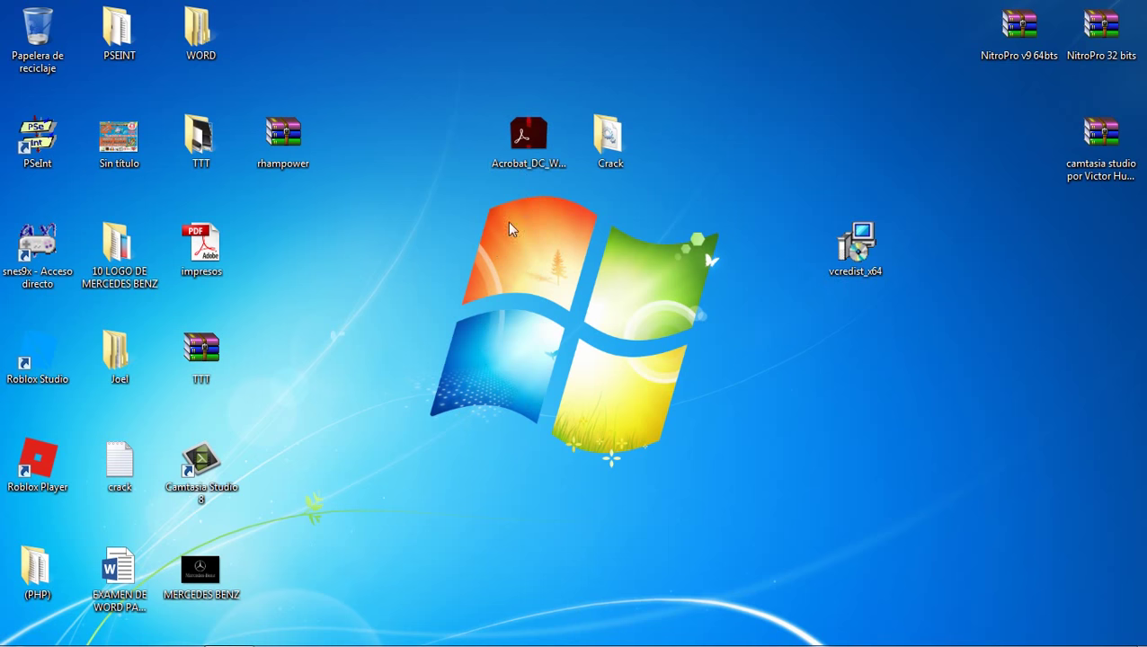
# Run the Acrobat_DC_Web_WWMUI installer as administrator and extract its files to the proposed desktop folder with overwrite mode Confirmar.
pyautogui.click(525, 131)
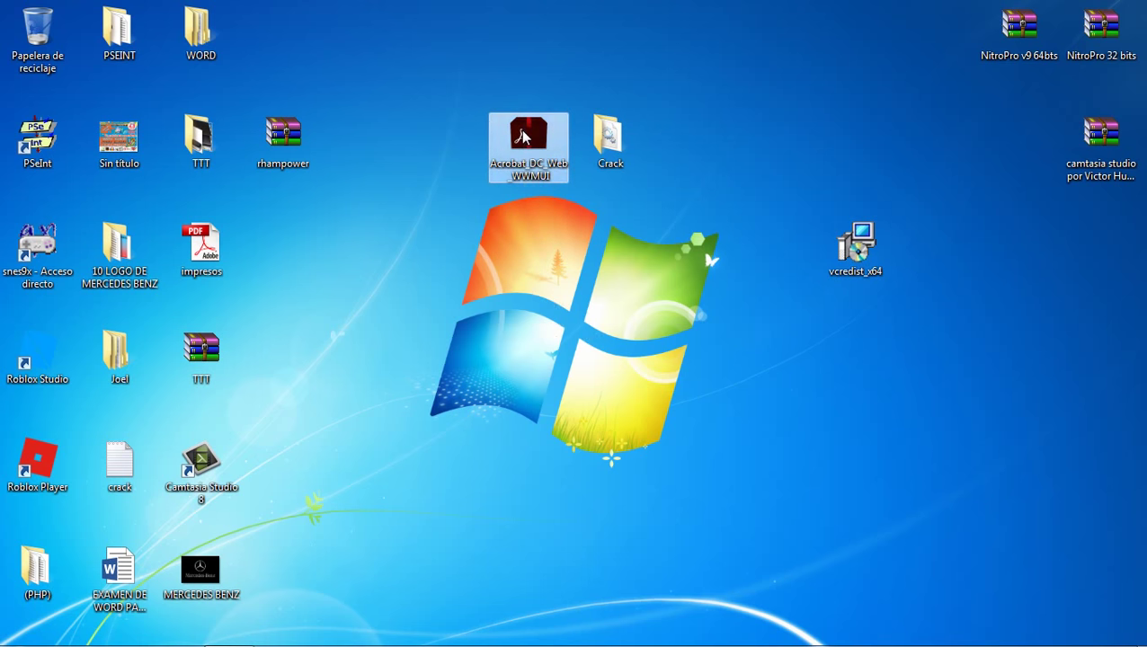
pyautogui.rightClick(525, 131)
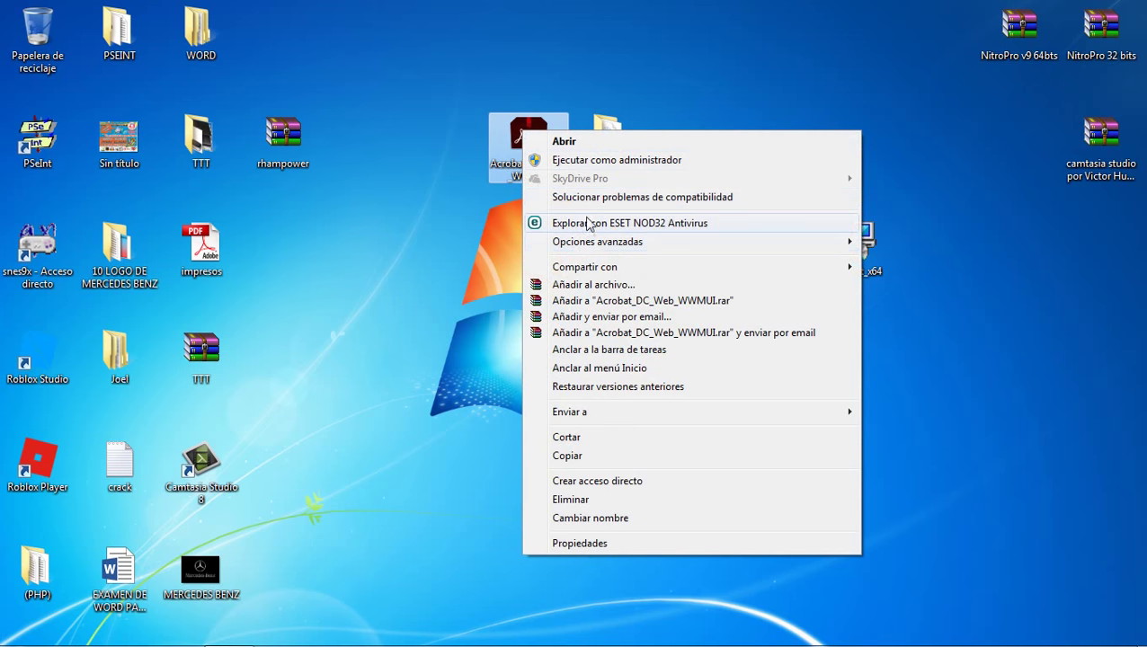
pyautogui.click(578, 160)
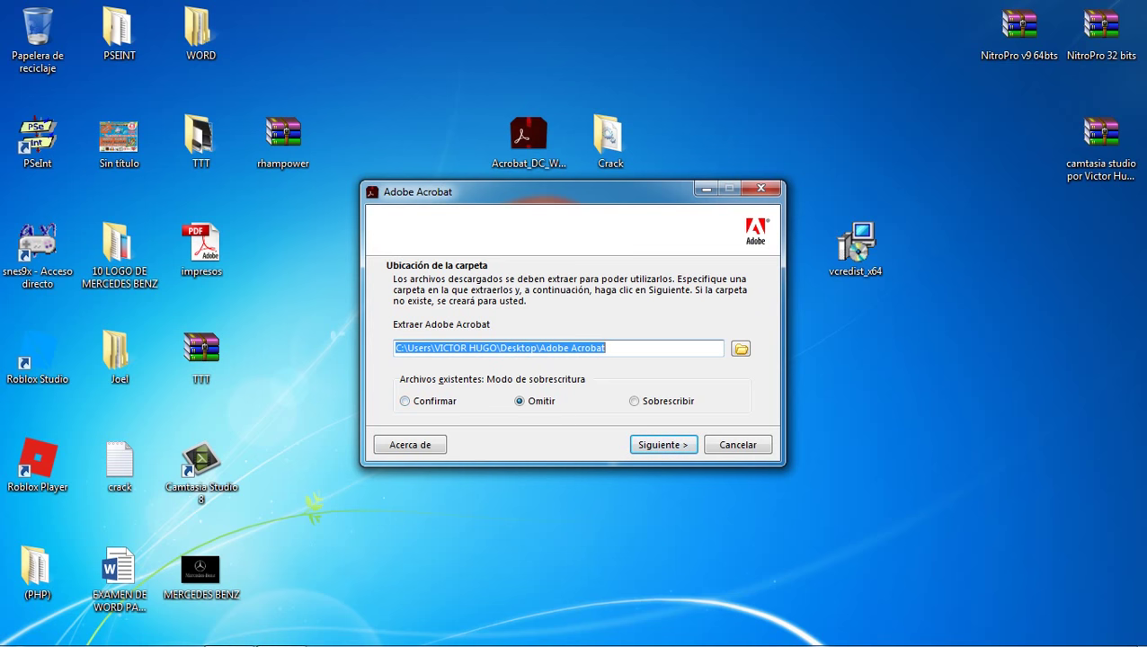
pyautogui.click(405, 401)
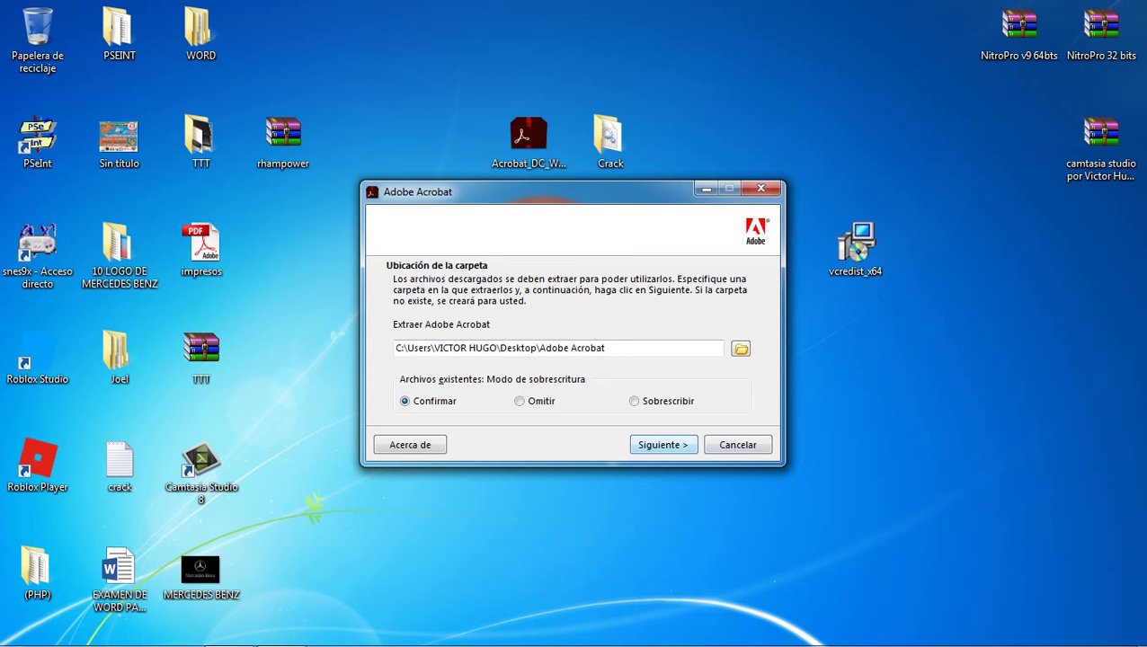
pyautogui.press('Return')
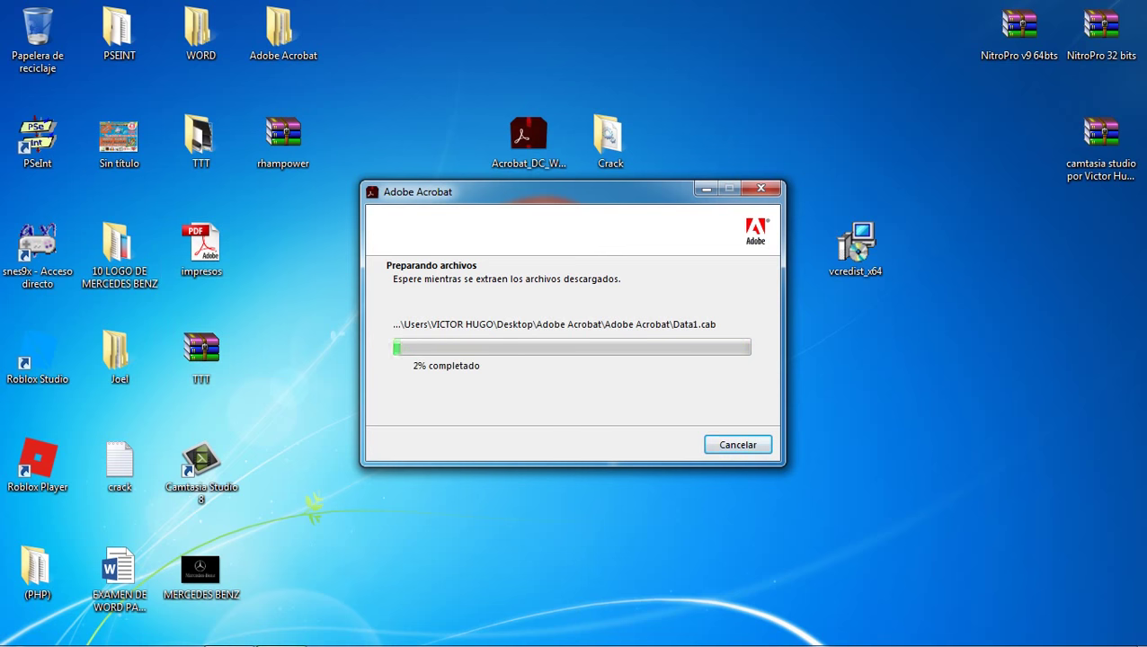
# Move the Adobe Acrobat folder beside the impresos PDF and the rhampower archive beside the WORD folder.
pyautogui.moveTo(539, 192); pyautogui.dragTo(580, 209)
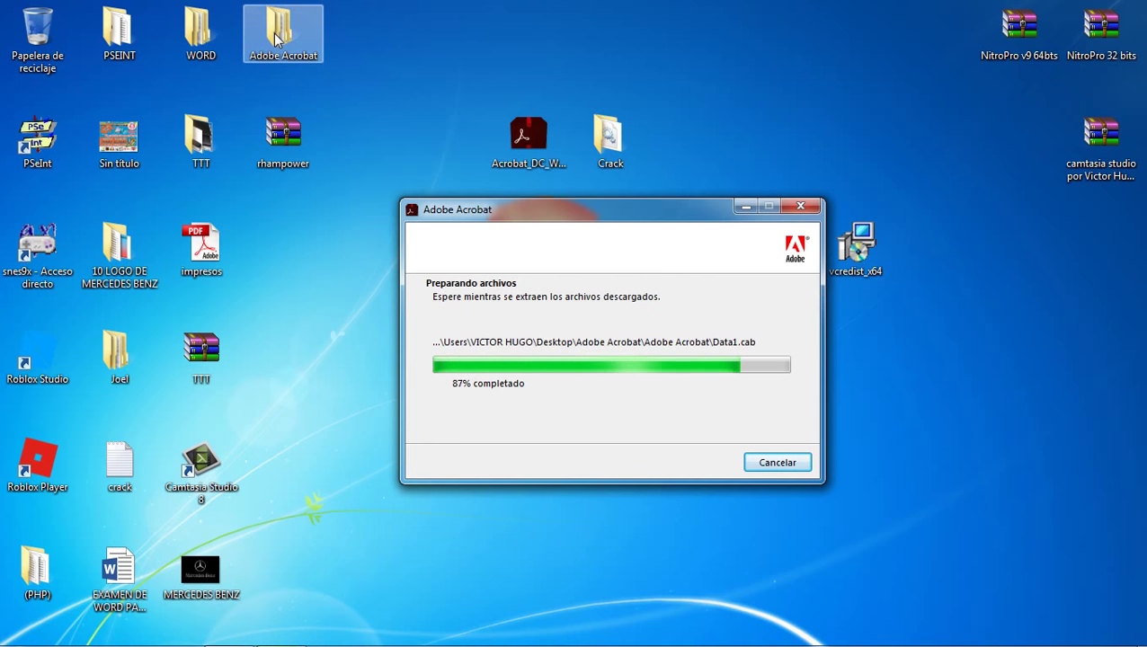
pyautogui.moveTo(276, 38); pyautogui.dragTo(260, 256)
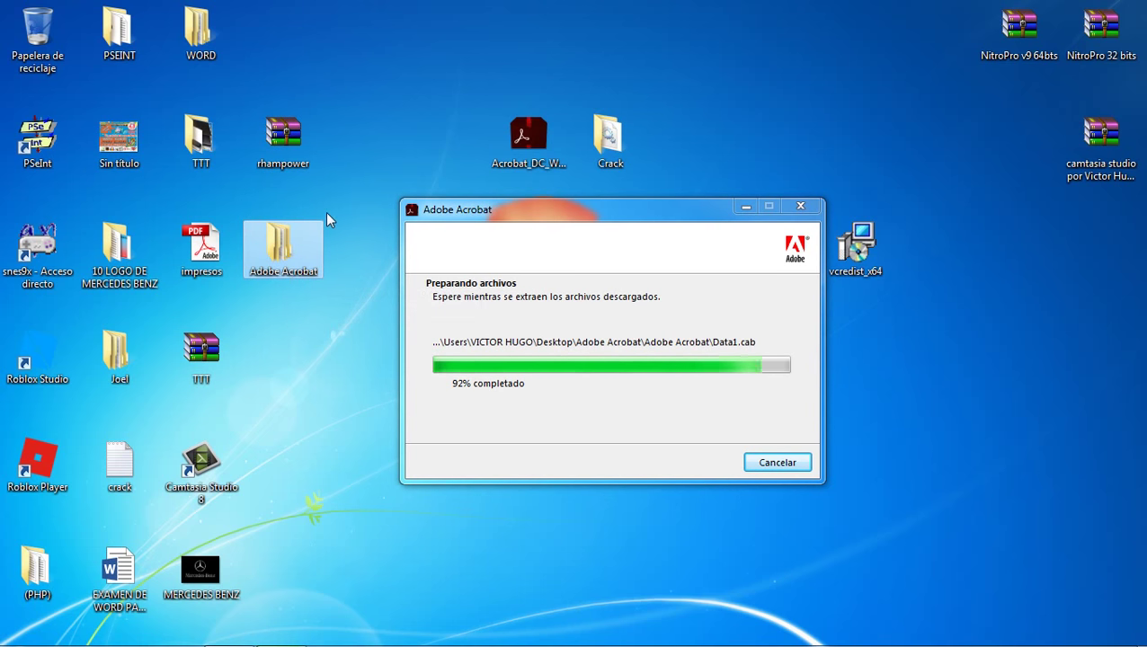
pyautogui.moveTo(300, 150); pyautogui.dragTo(297, 56)
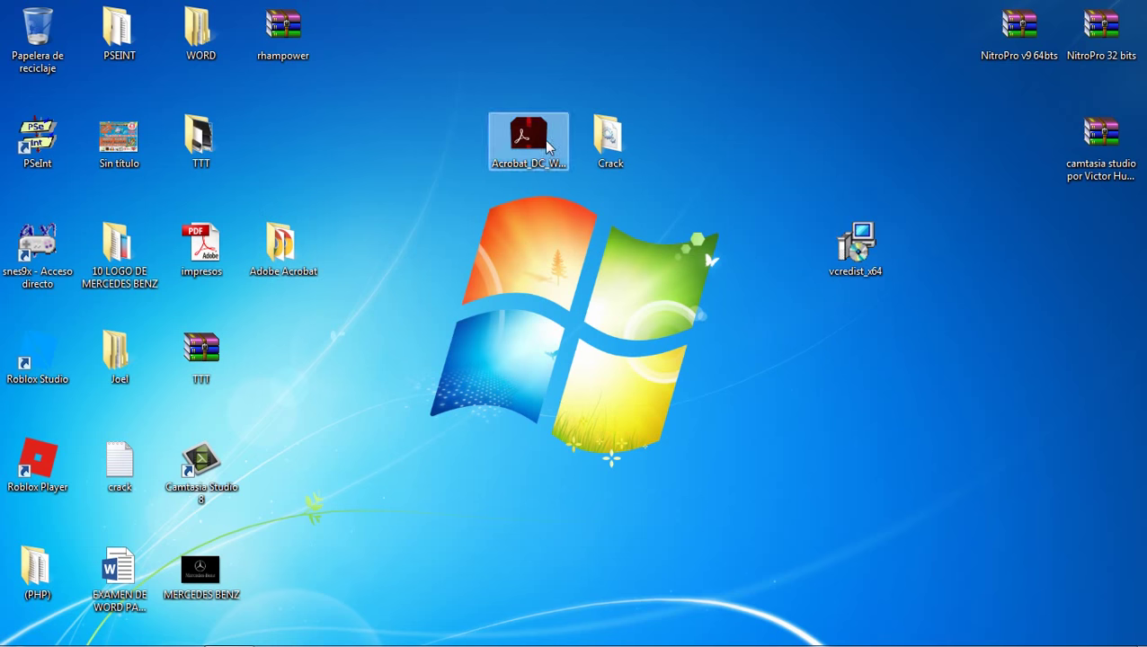
# Examine the setup files in the inner Adobe Acrobat folder of the extracted desktop folder, and close the window.
pyautogui.doubleClick(280, 247)
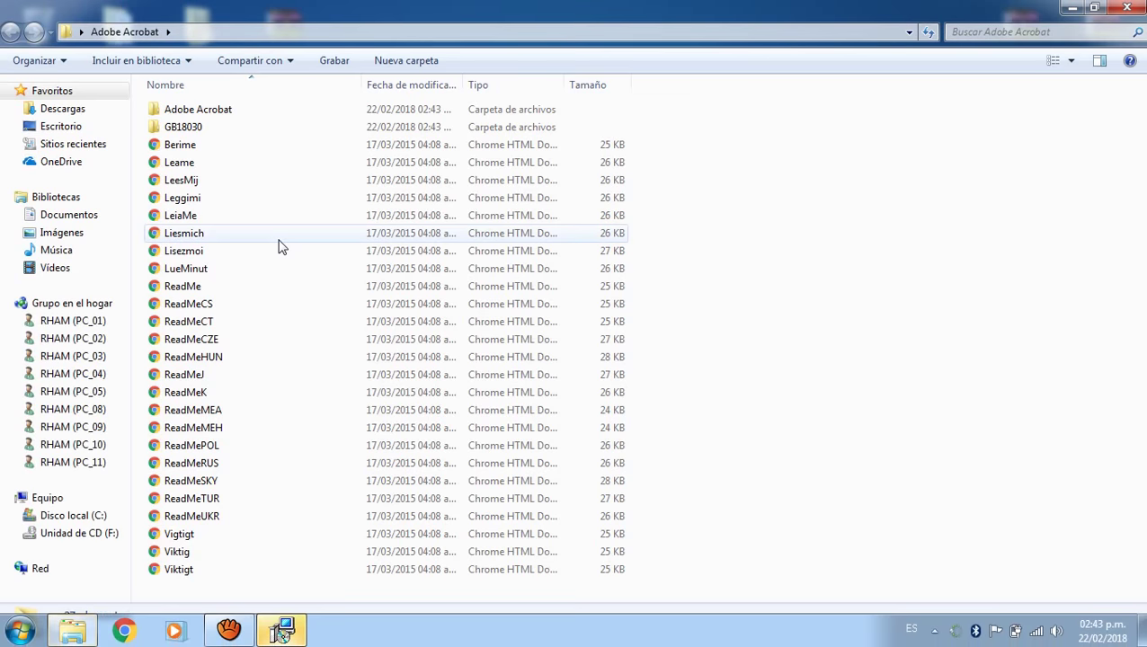
pyautogui.doubleClick(191, 113)
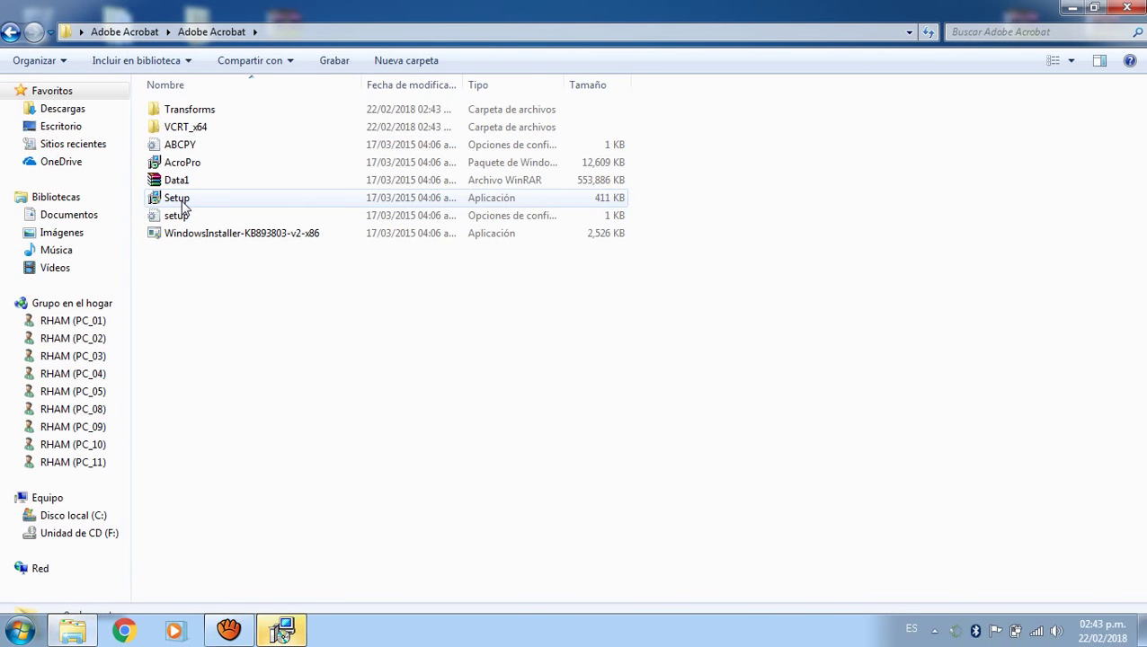
pyautogui.click(20, 36)
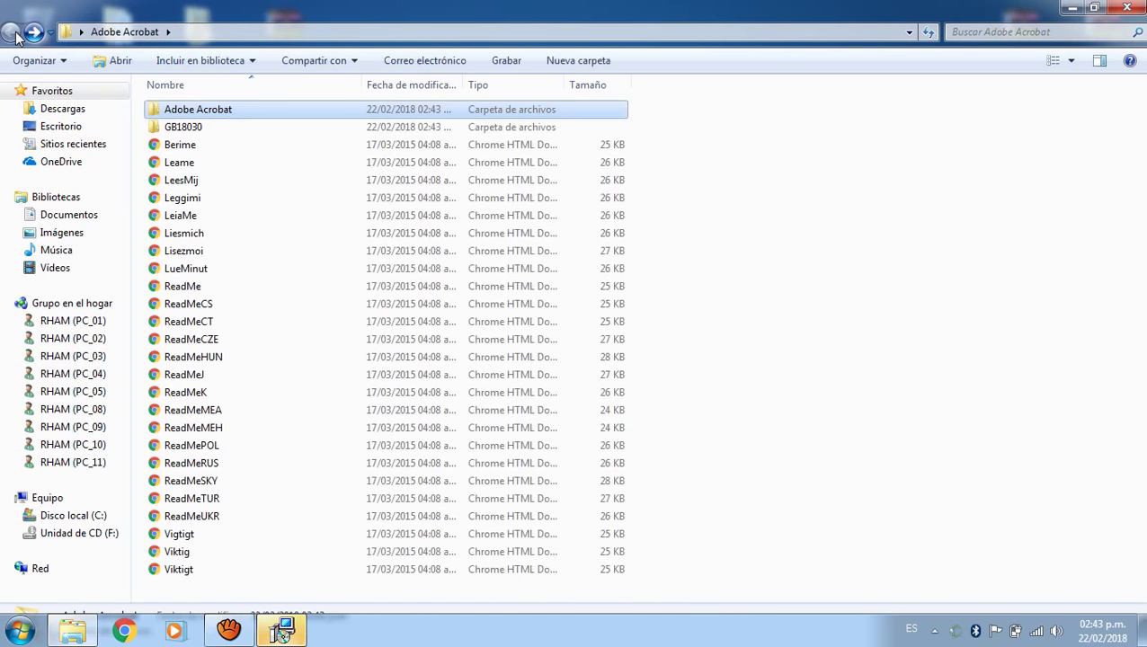
pyautogui.click(1115, 7)
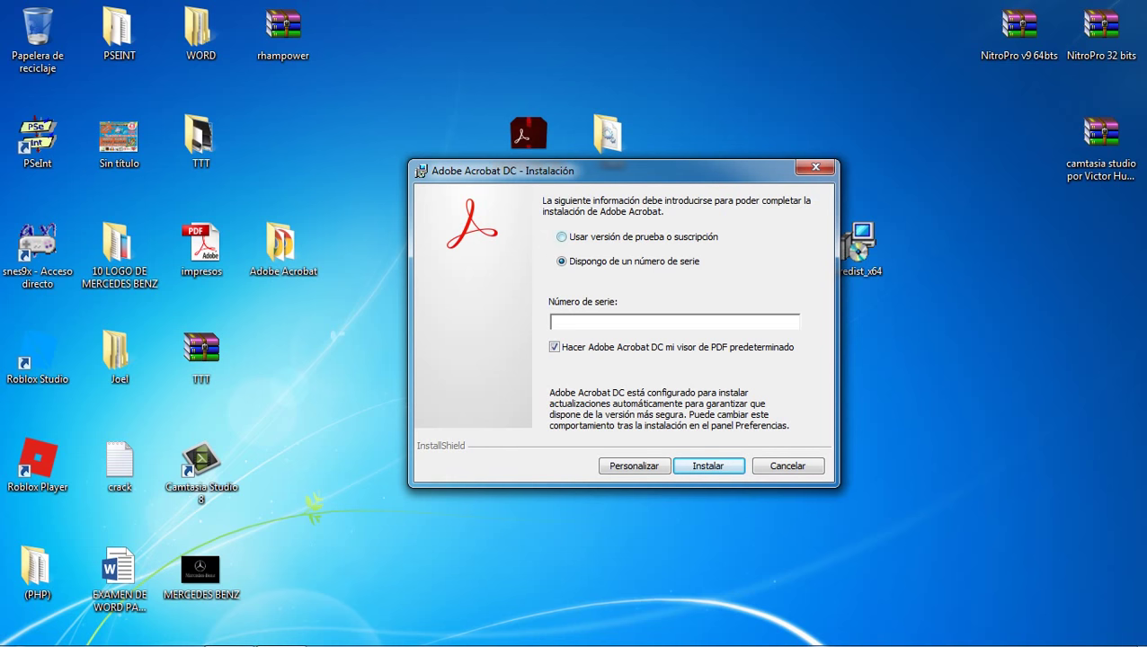
# Install Adobe Acrobat DC using the trial or subscription version, keeping it as the default PDF viewer.
pyautogui.click(562, 237)
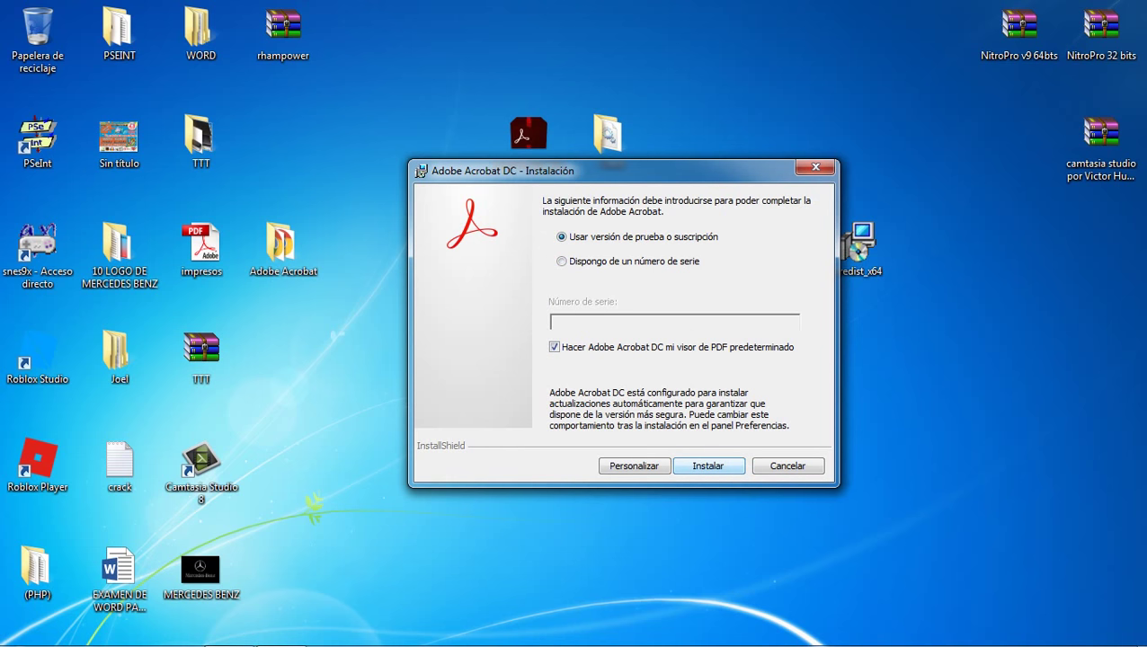
pyautogui.press('Return')
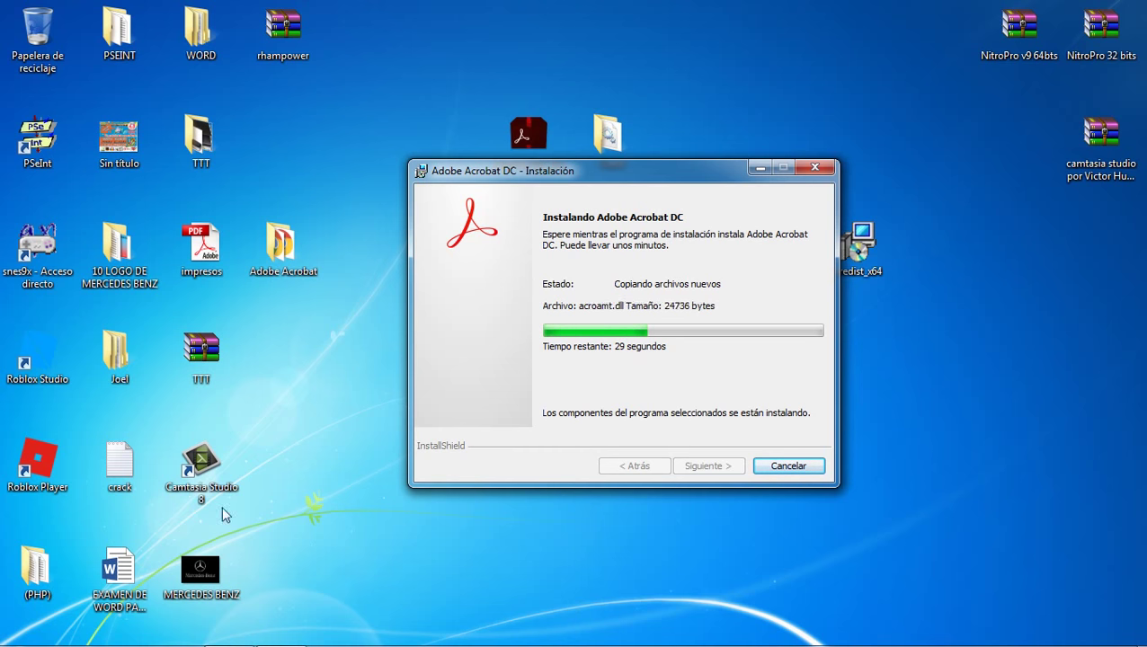
# Look through the installed programs list, including the Adobe Master Collection CS6 folder, during the installation.
pyautogui.moveTo(281, 634)
pyautogui.click(19, 631)
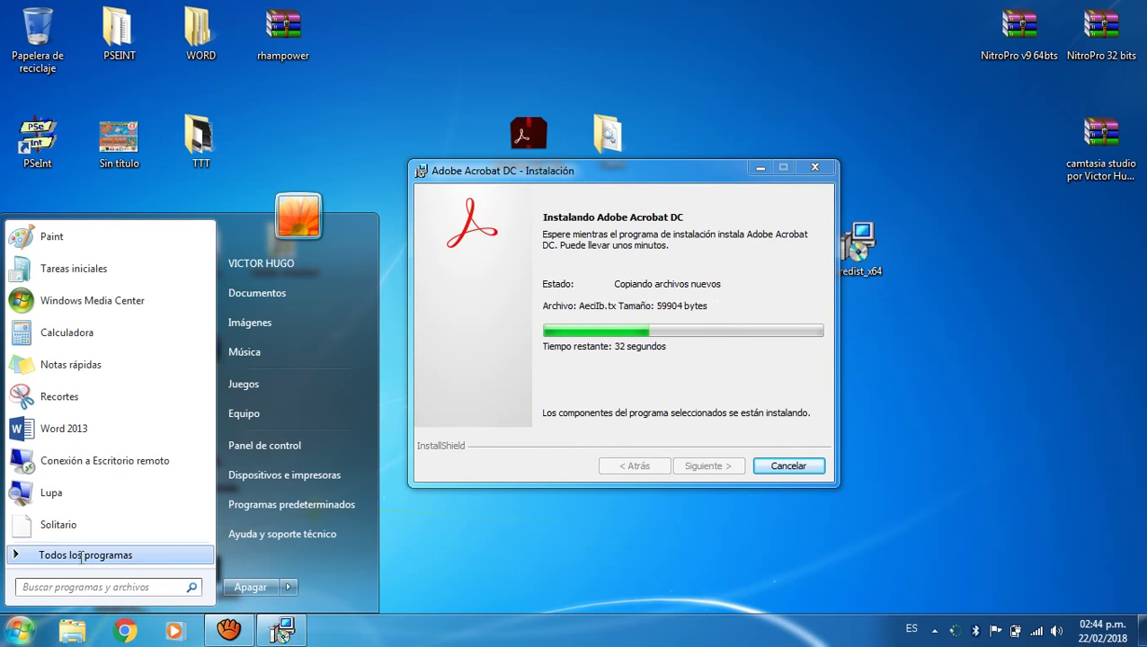
pyautogui.click(77, 563)
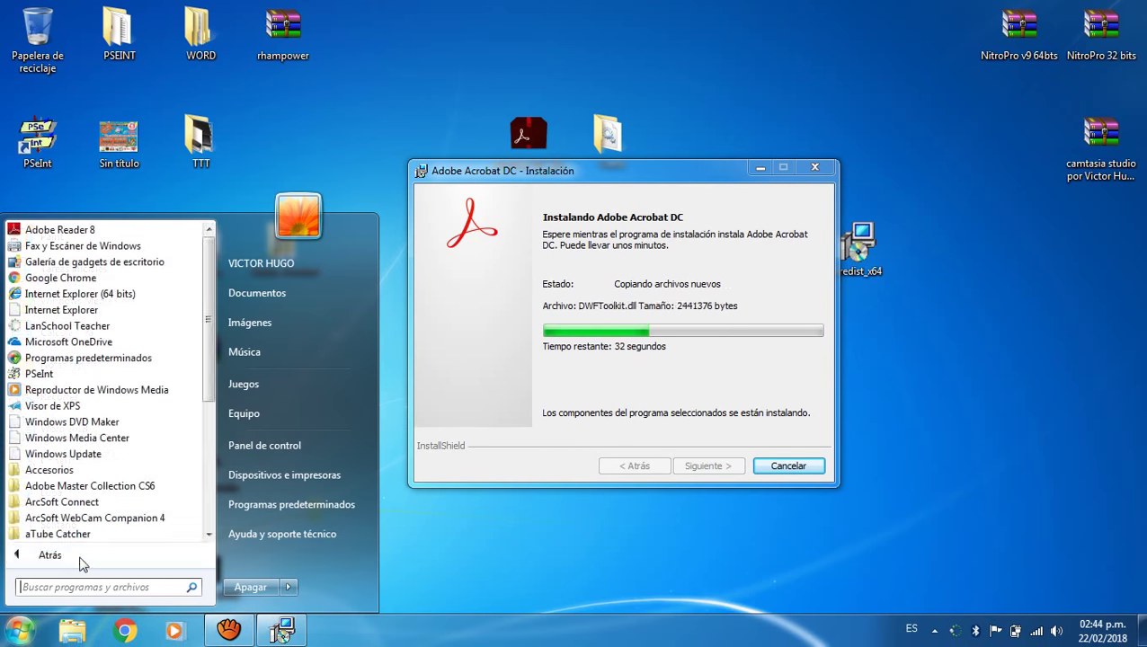
pyautogui.click(81, 487)
pyautogui.scroll(5, 108, 477)
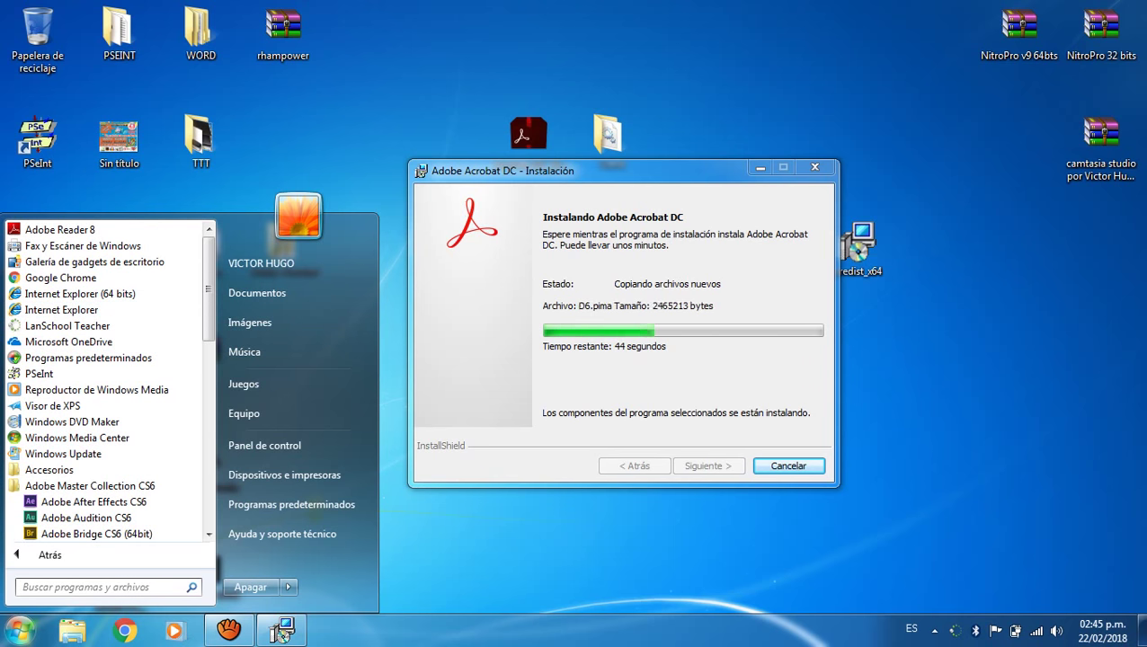
pyautogui.click(356, 160)
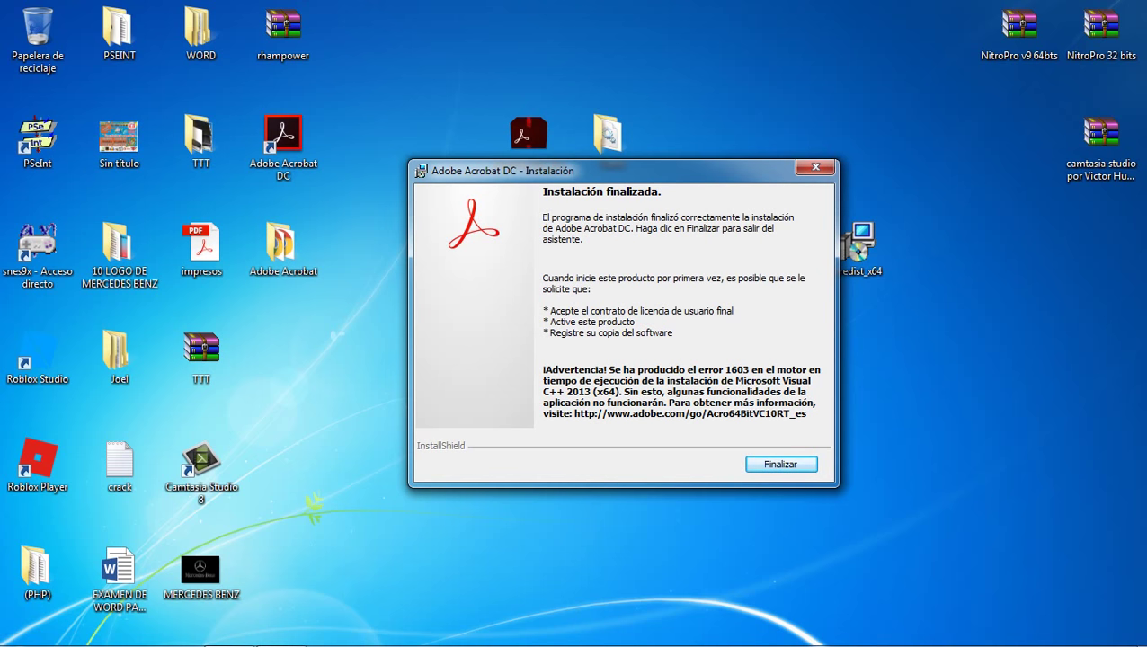
# Move the Adobe Acrobat DC installation window aside and finish the setup wizard.
pyautogui.moveTo(503, 170); pyautogui.dragTo(270, 215)
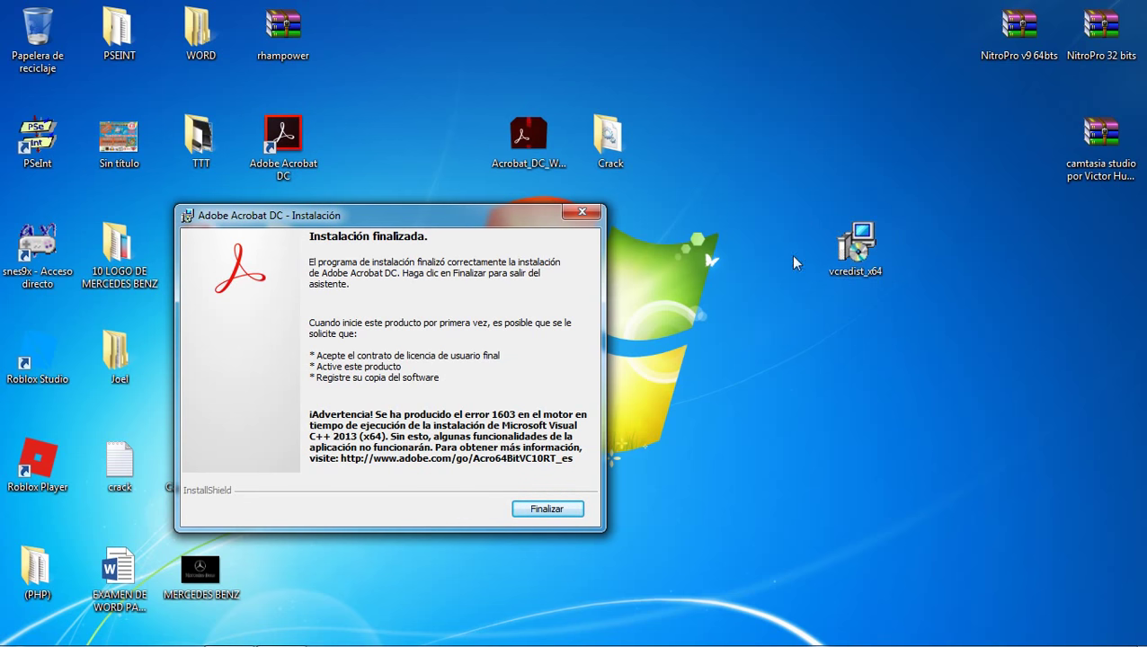
pyautogui.rightClick(866, 254)
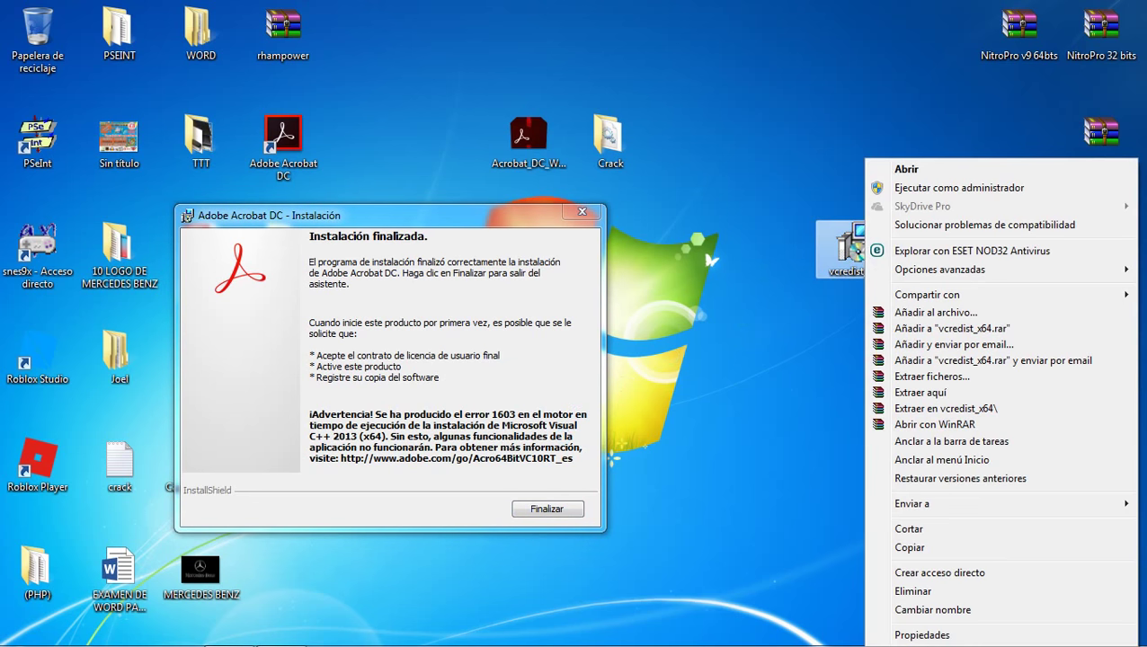
pyautogui.click(764, 430)
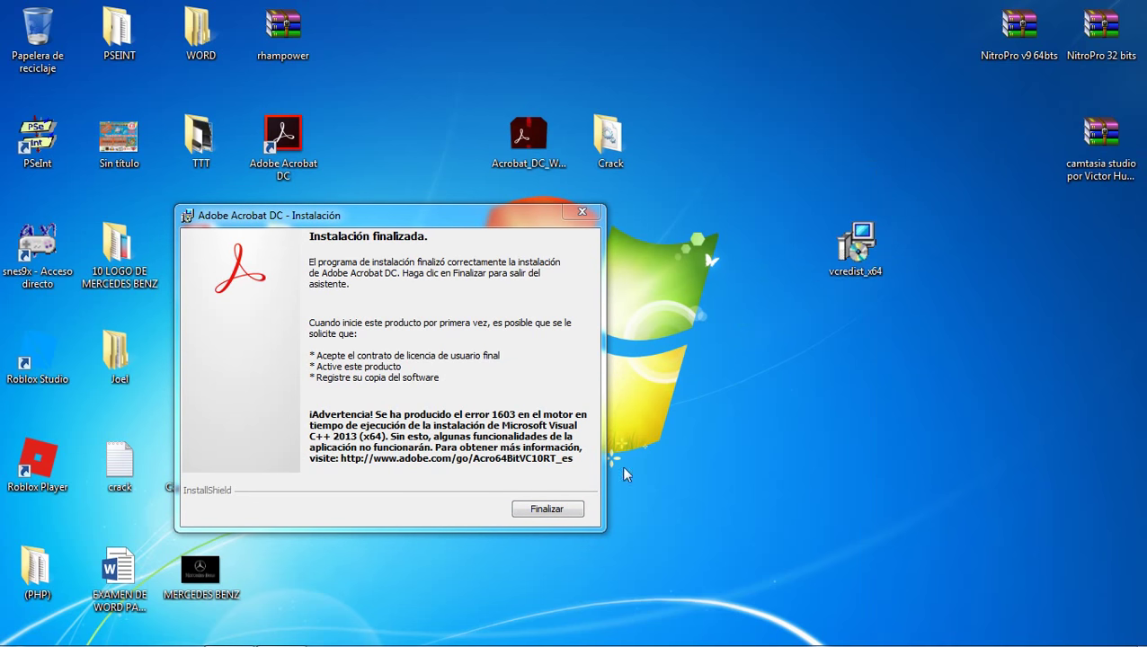
pyautogui.click(547, 509)
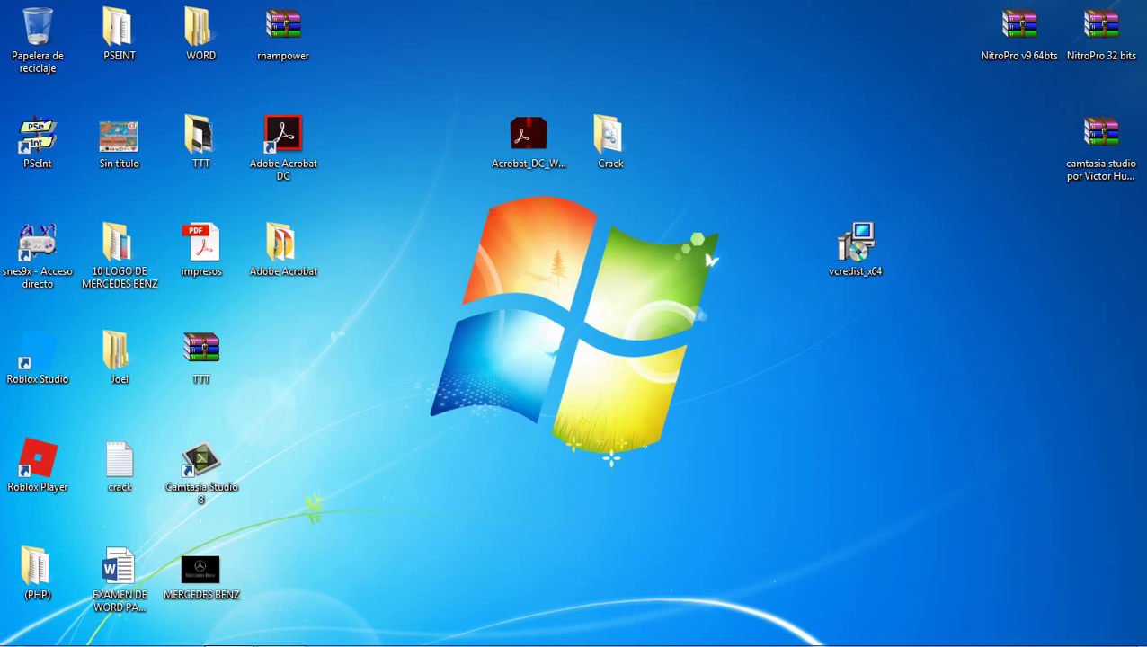
# Run the vcredist_x64 installer as administrator and exit its setup without repairing or uninstalling anything.
pyautogui.click(854, 247)
pyautogui.rightClick(856, 259)
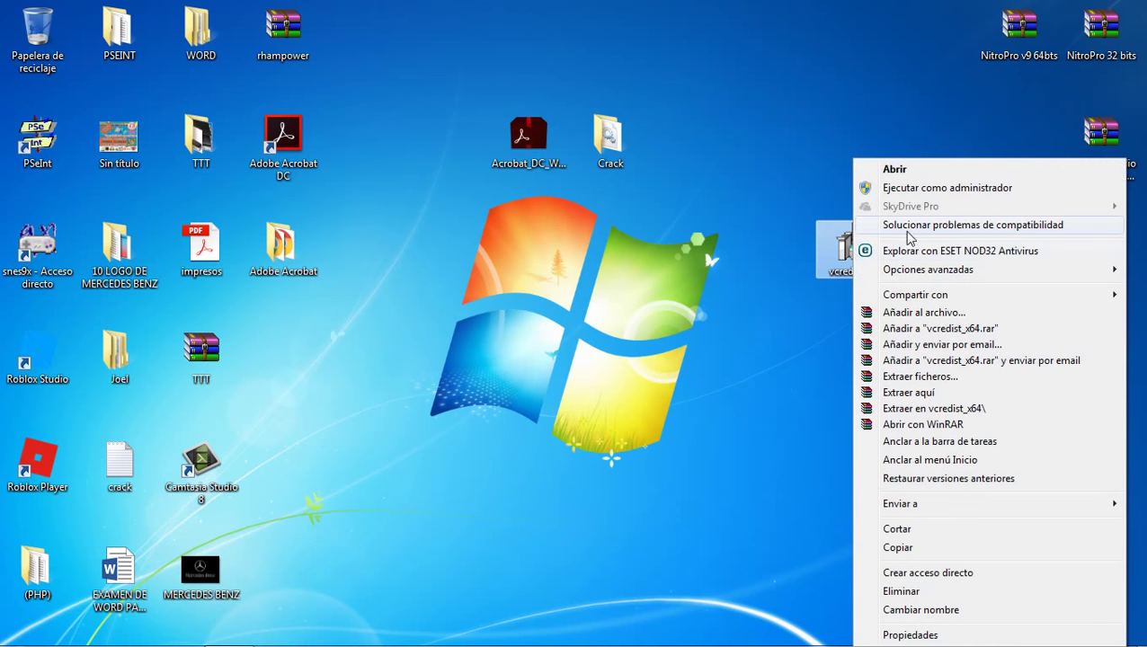
pyautogui.click(917, 189)
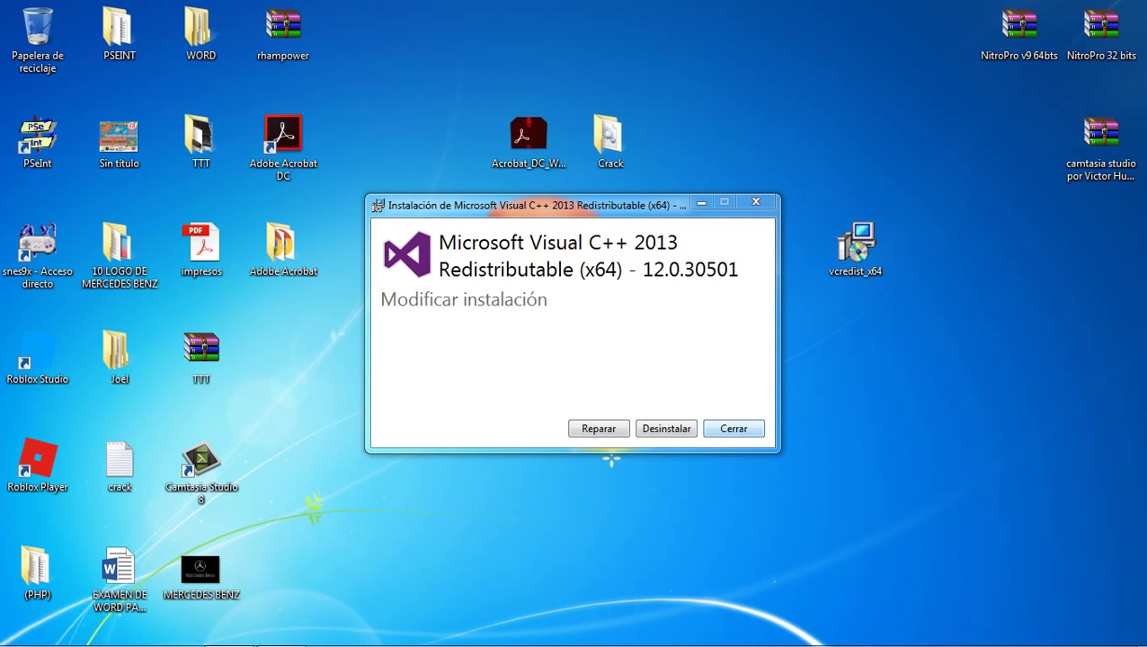
pyautogui.press('Return')
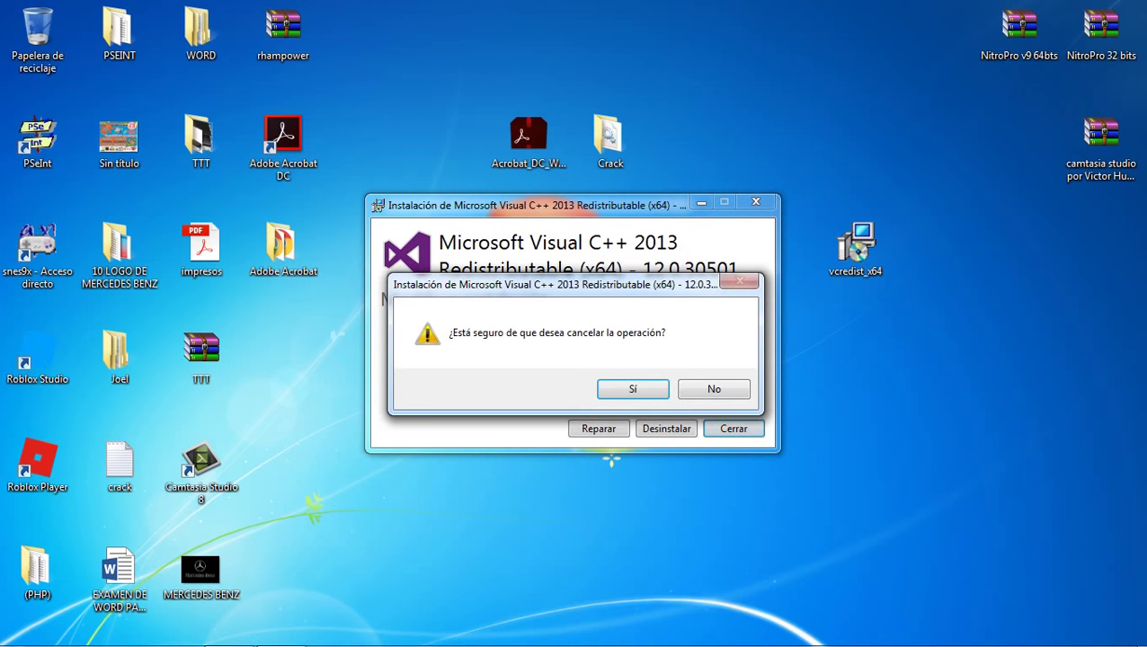
pyautogui.press('Return')
pyautogui.rightClick(505, 271)
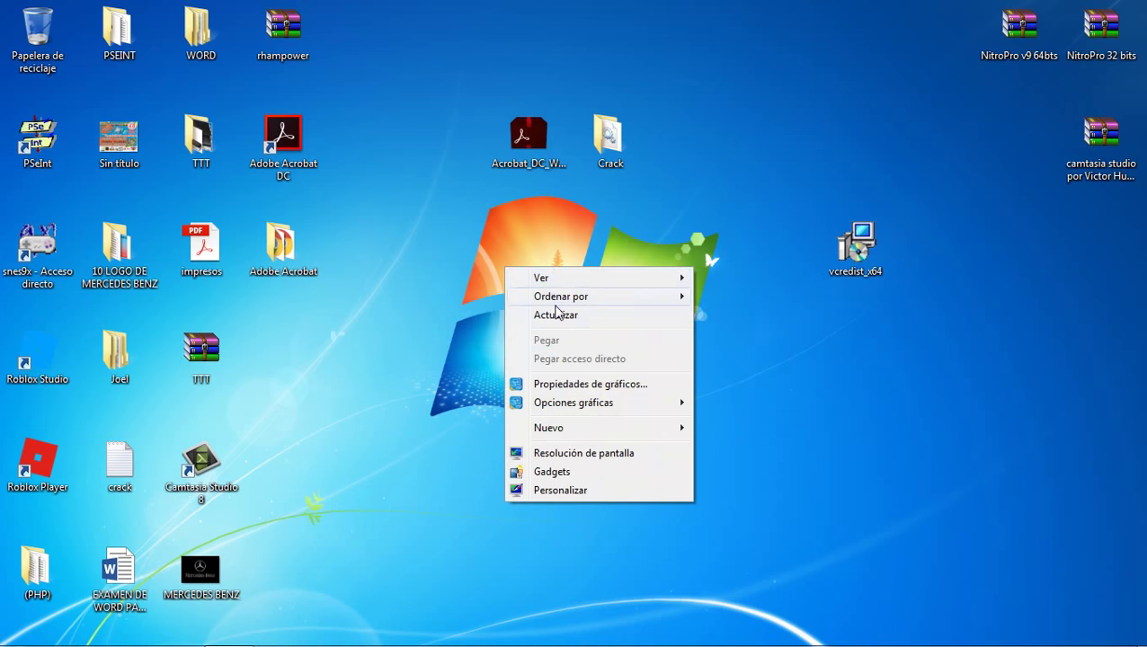
pyautogui.click(569, 317)
pyautogui.rightClick(668, 239)
pyautogui.click(707, 296)
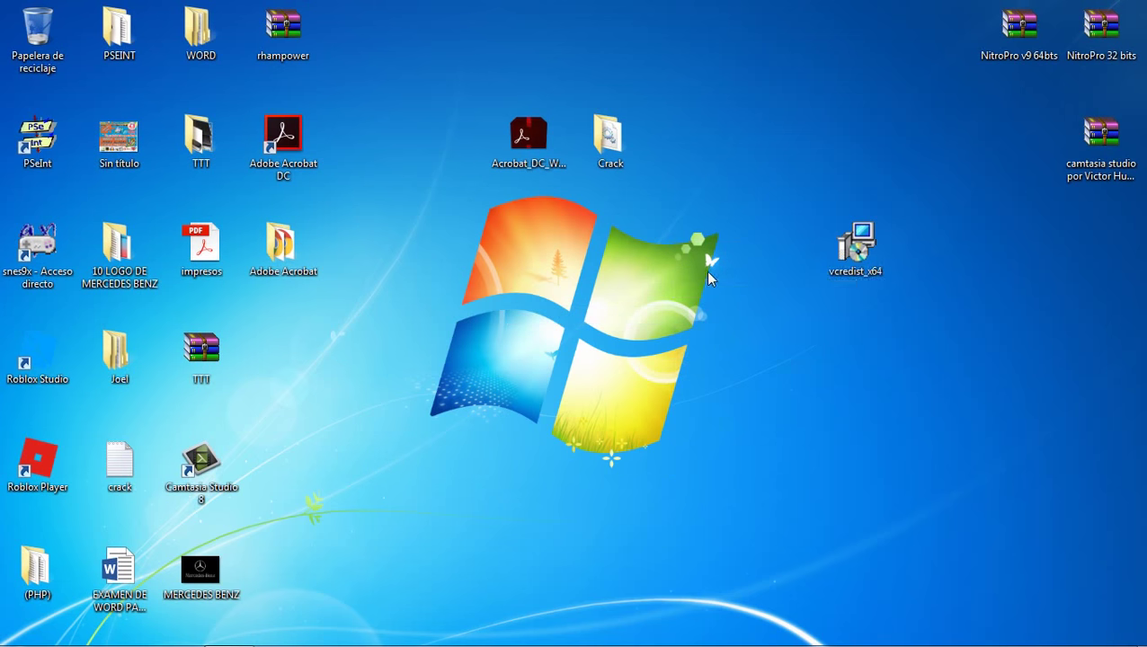
pyautogui.rightClick(709, 270)
pyautogui.click(728, 325)
pyautogui.rightClick(595, 286)
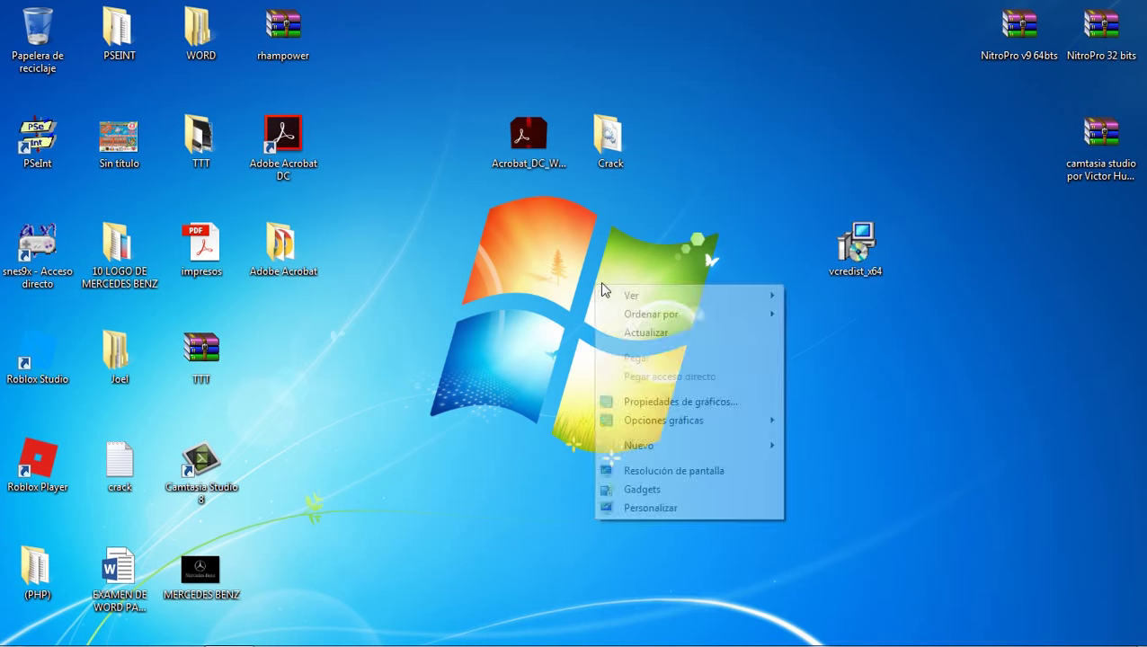
# Move the vcredist_x64 installer up into the same desktop row as the Crack folder.
pyautogui.click(861, 239)
pyautogui.moveTo(863, 238); pyautogui.dragTo(863, 133)
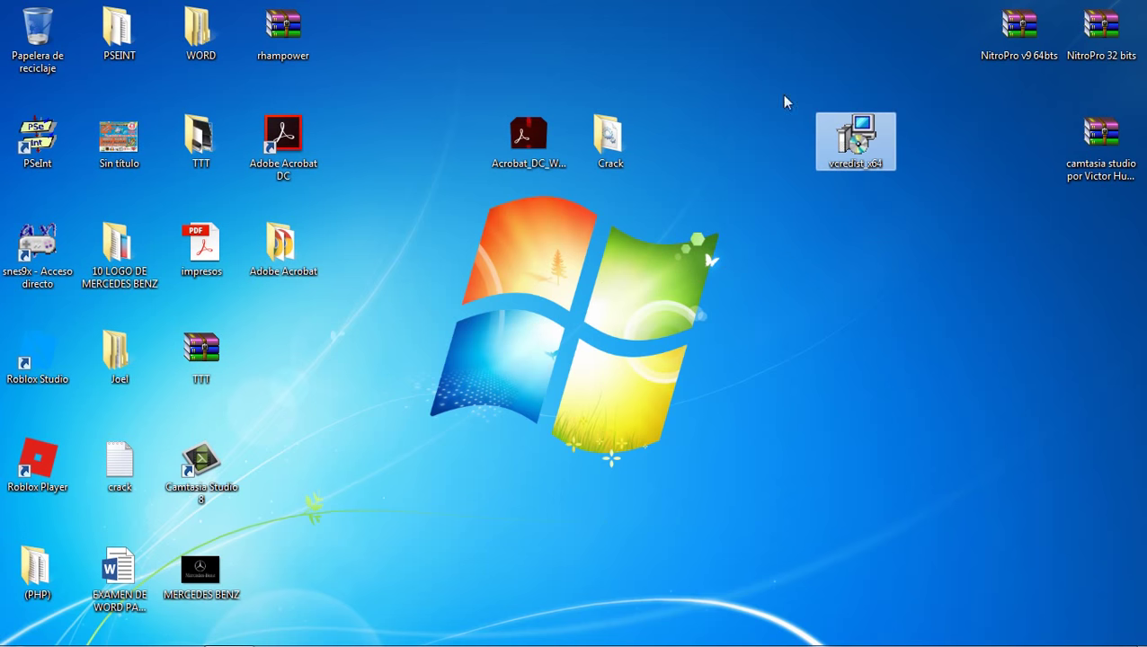
pyautogui.click(555, 374)
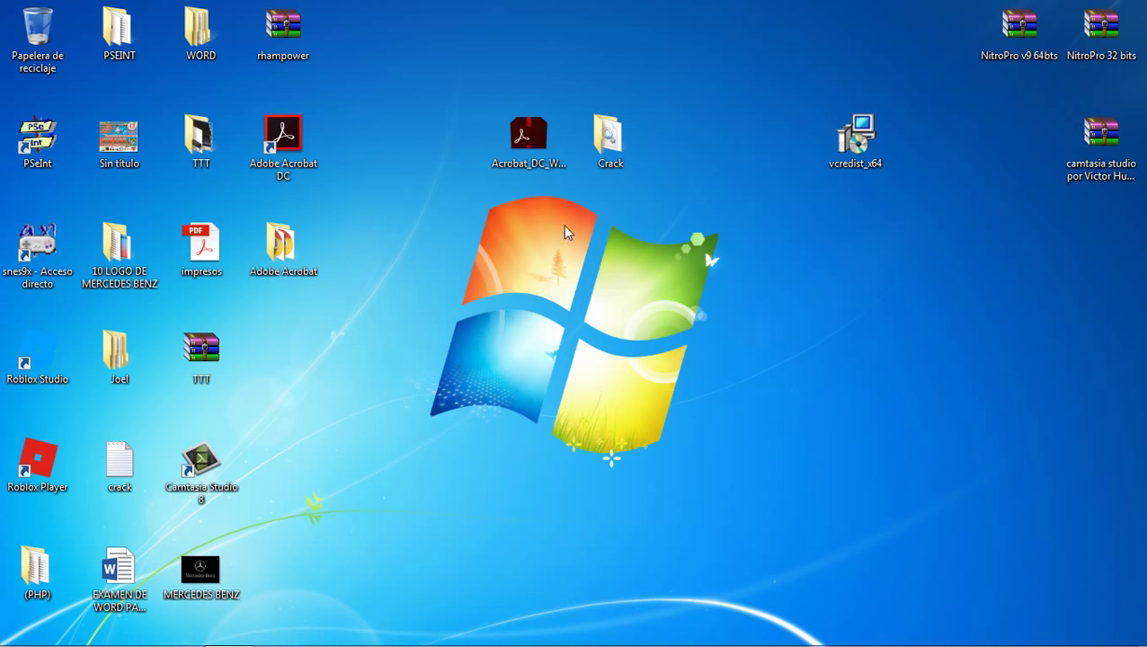
# Copy amtlib.dll from the Crack folder on the desktop and close that folder.
pyautogui.doubleClick(605, 153)
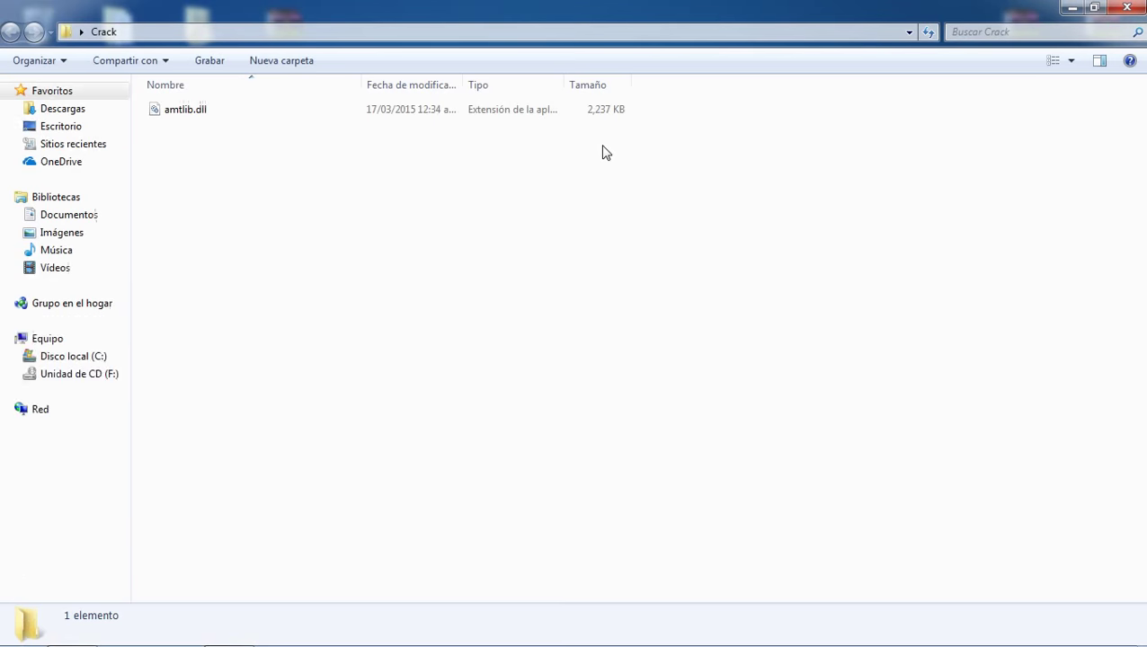
pyautogui.click(194, 122)
pyautogui.rightClick(195, 122)
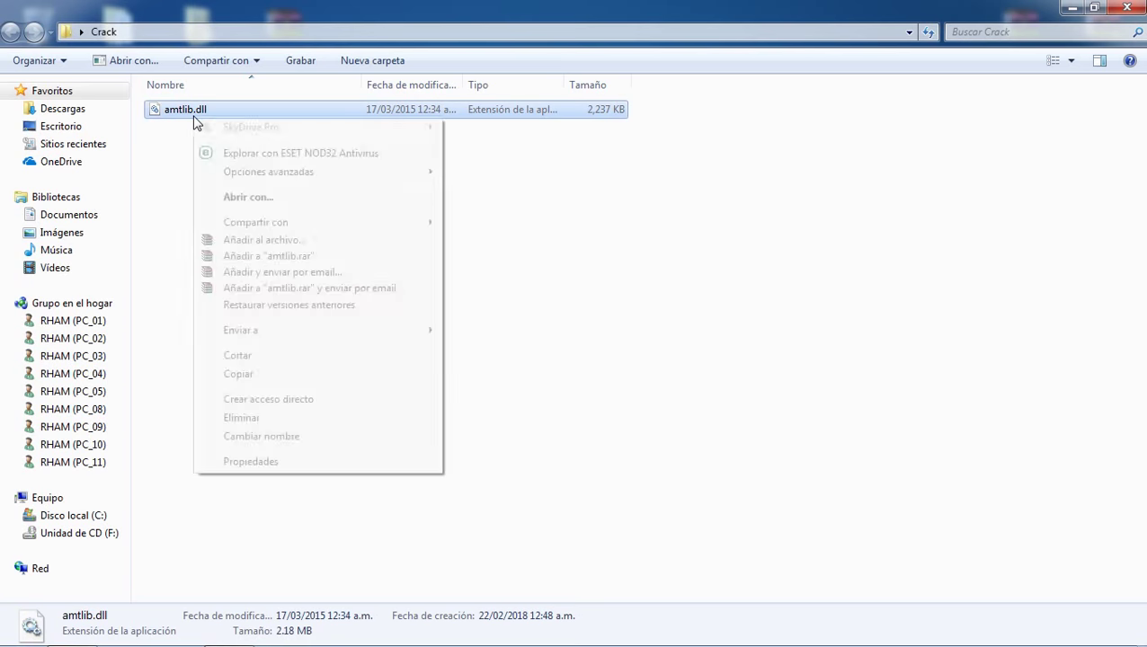
pyautogui.click(239, 374)
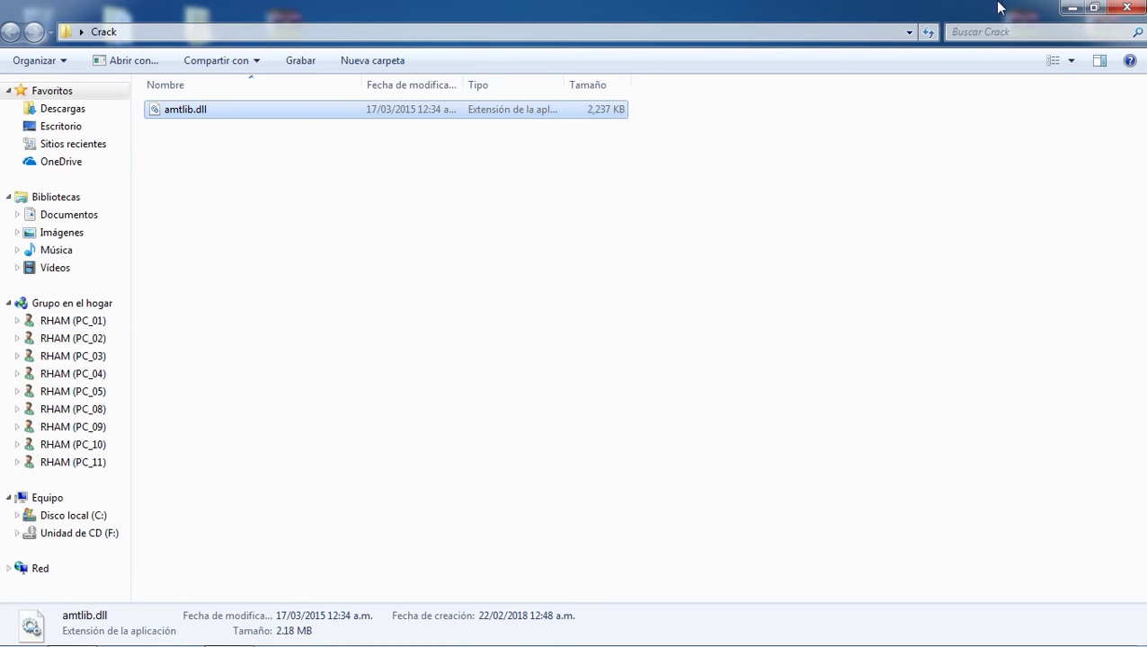
pyautogui.click(1132, 7)
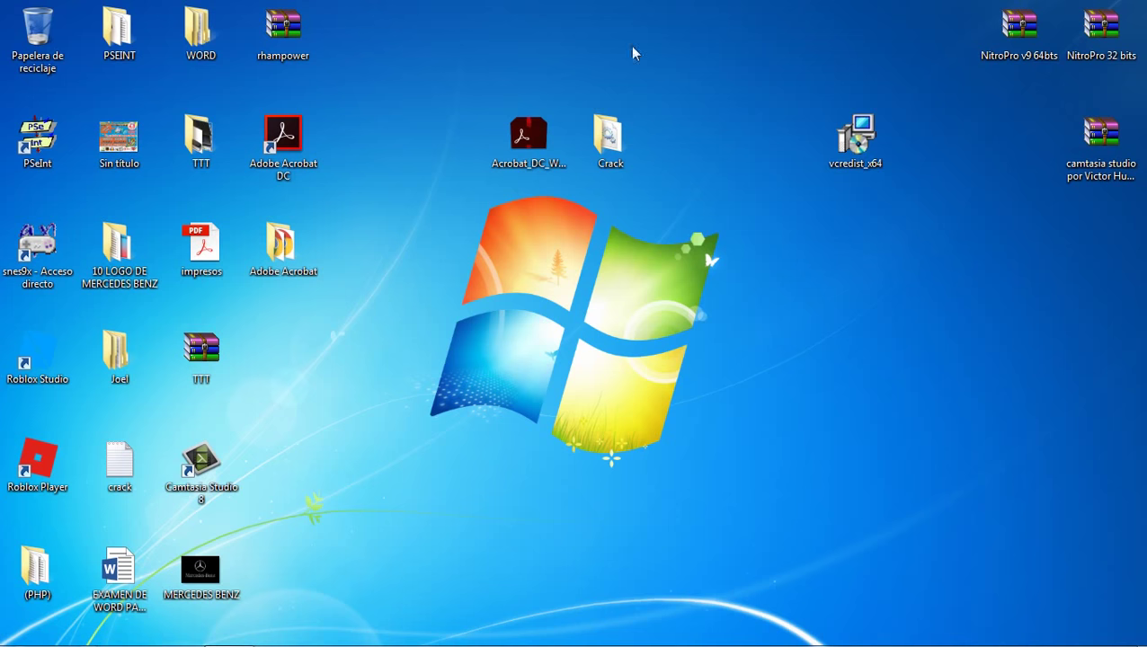
# Open the file location of the Adobe Acrobat DC shortcut and find amtlib.dll in its Acrobat folder.
pyautogui.click(297, 140)
pyautogui.rightClick(297, 139)
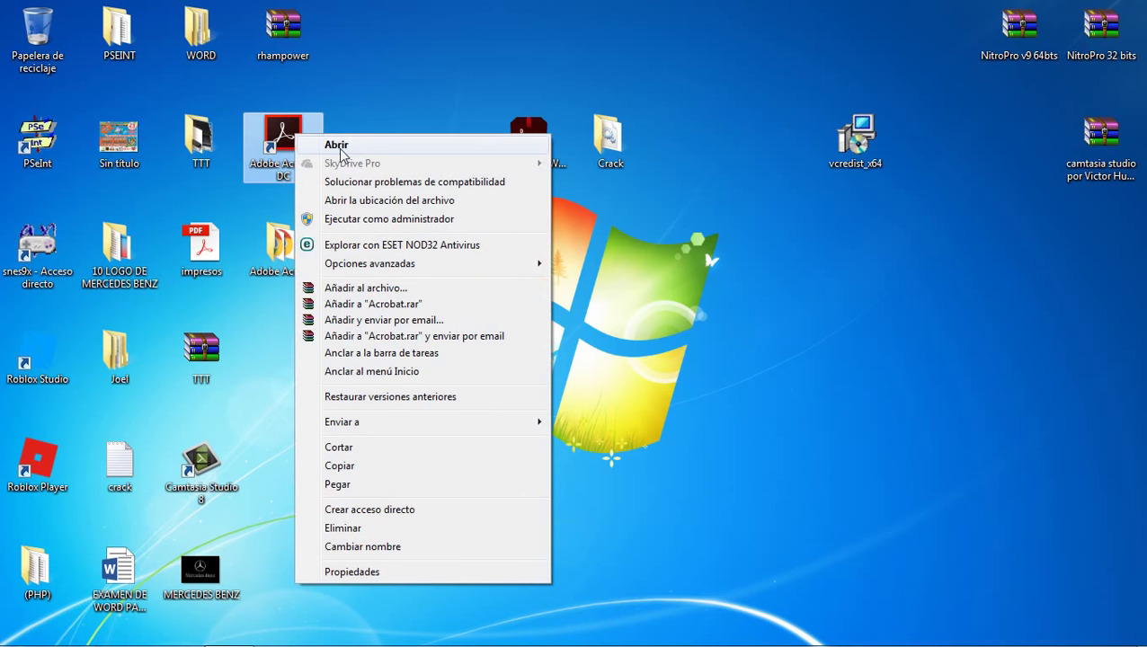
pyautogui.click(360, 201)
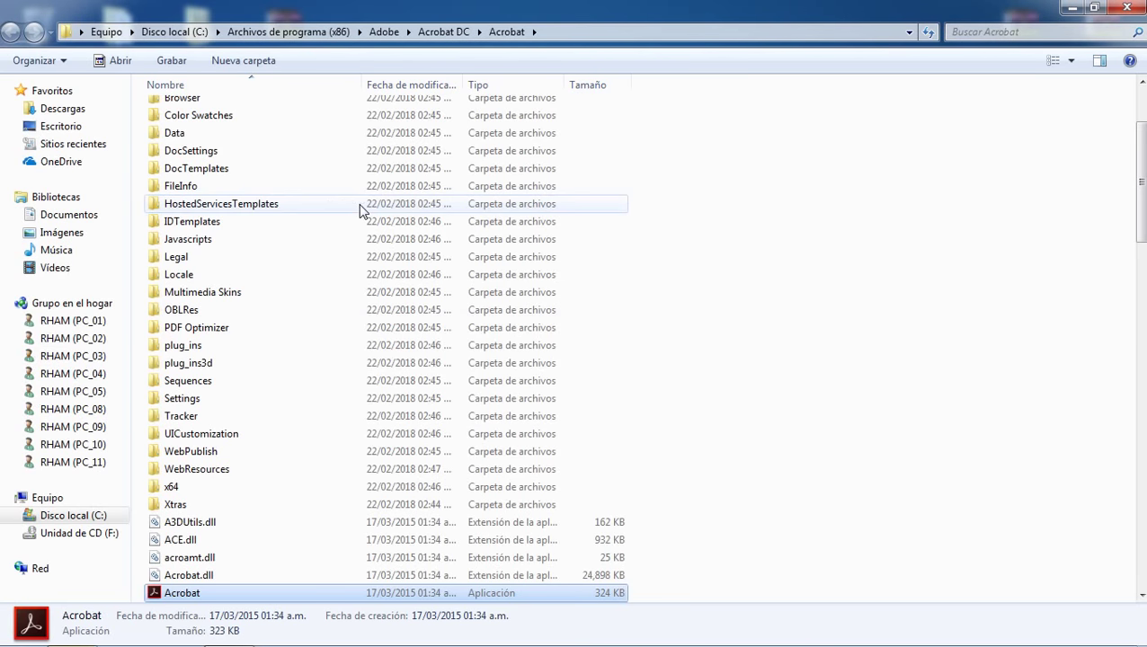
pyautogui.scroll(-5, 232, 473)
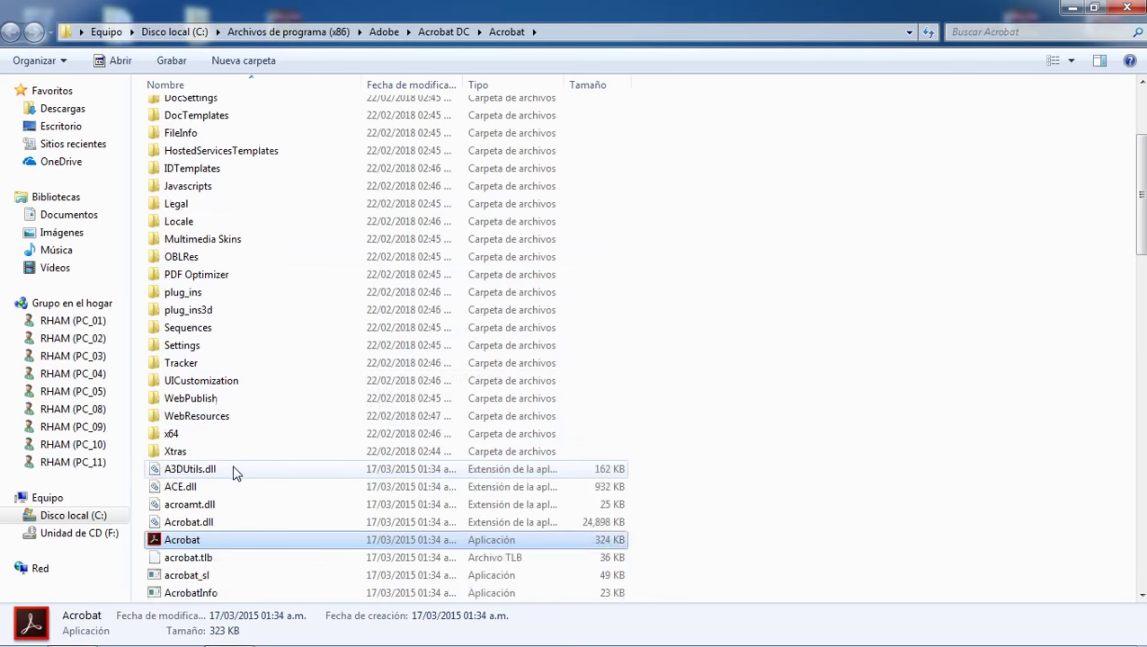
pyautogui.scroll(-3, 229, 470)
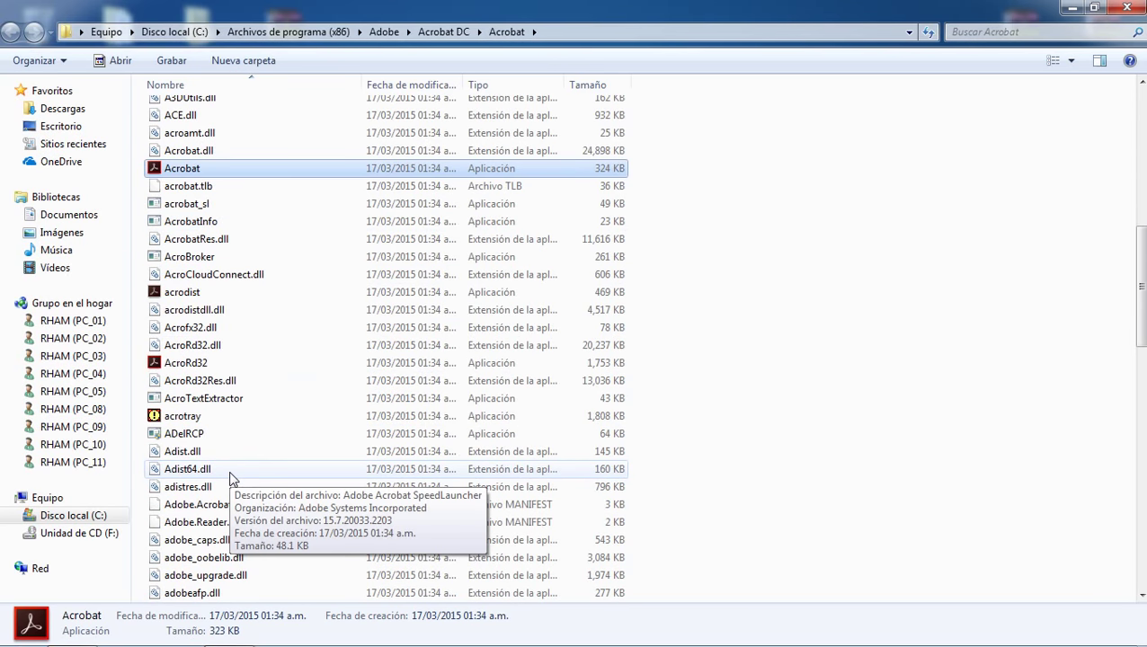
pyautogui.scroll(-5, 229, 476)
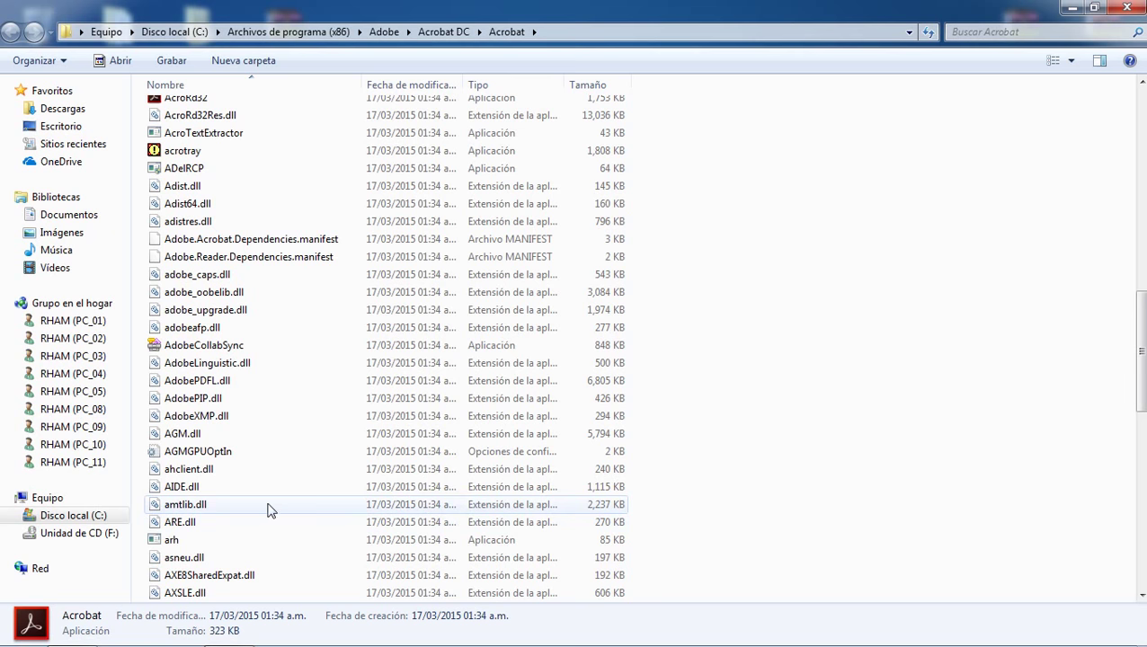
# Paste the copied amtlib.dll into the Acrobat folder, replacing the existing file with administrator permission, and close the folder.
pyautogui.rightClick(808, 395)
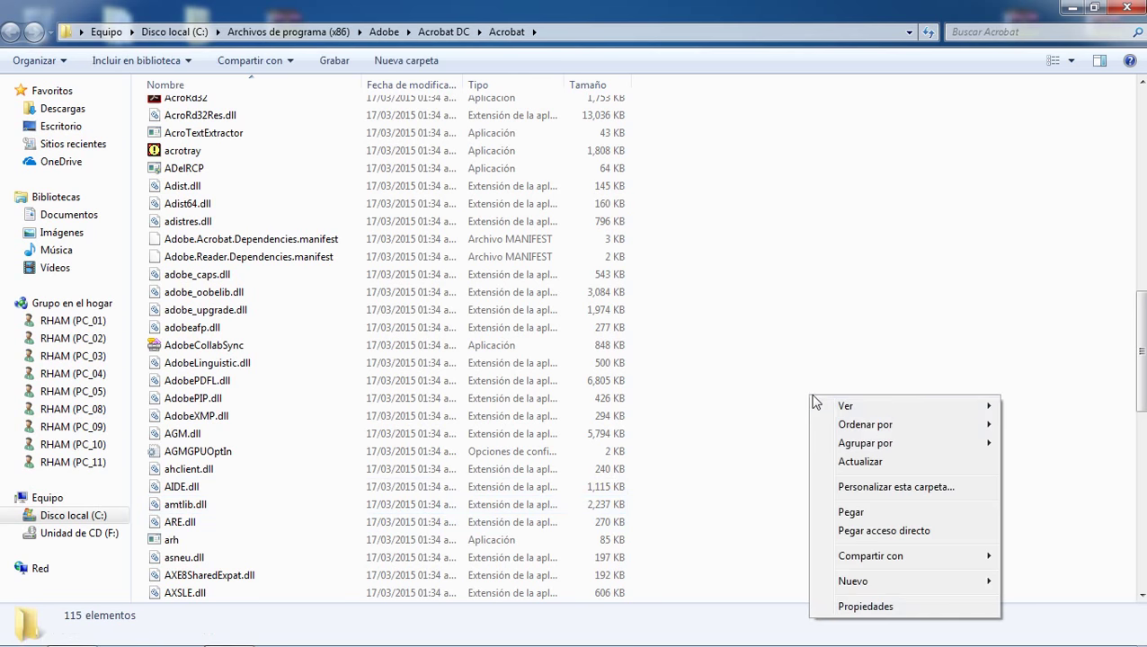
pyautogui.click(884, 523)
pyautogui.click(500, 258)
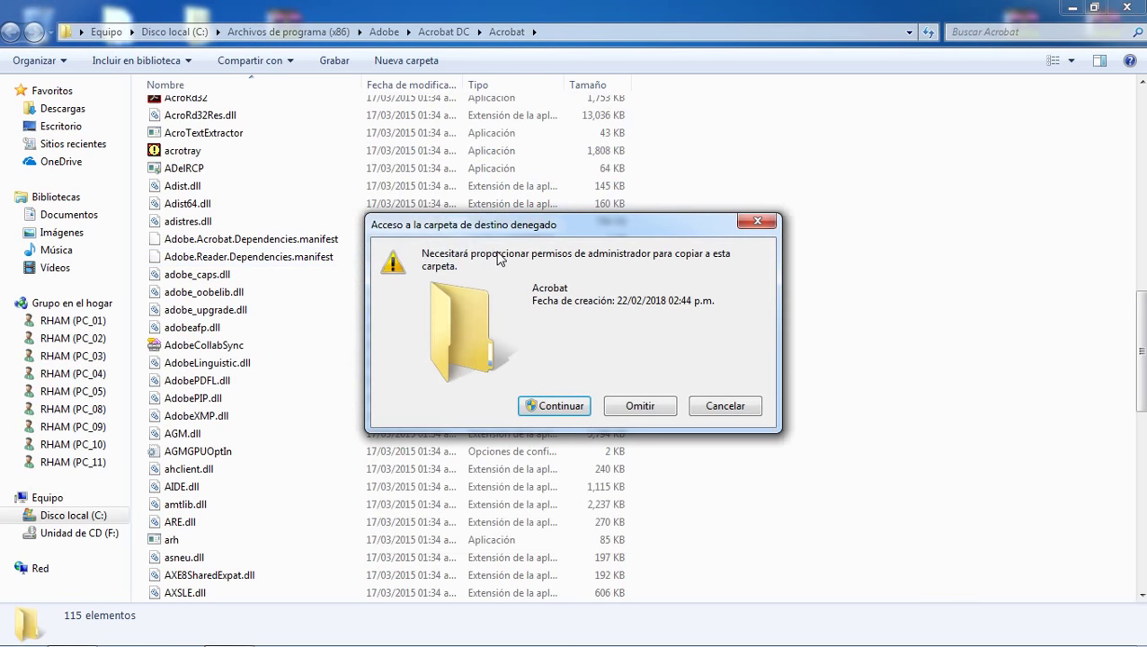
pyautogui.click(566, 409)
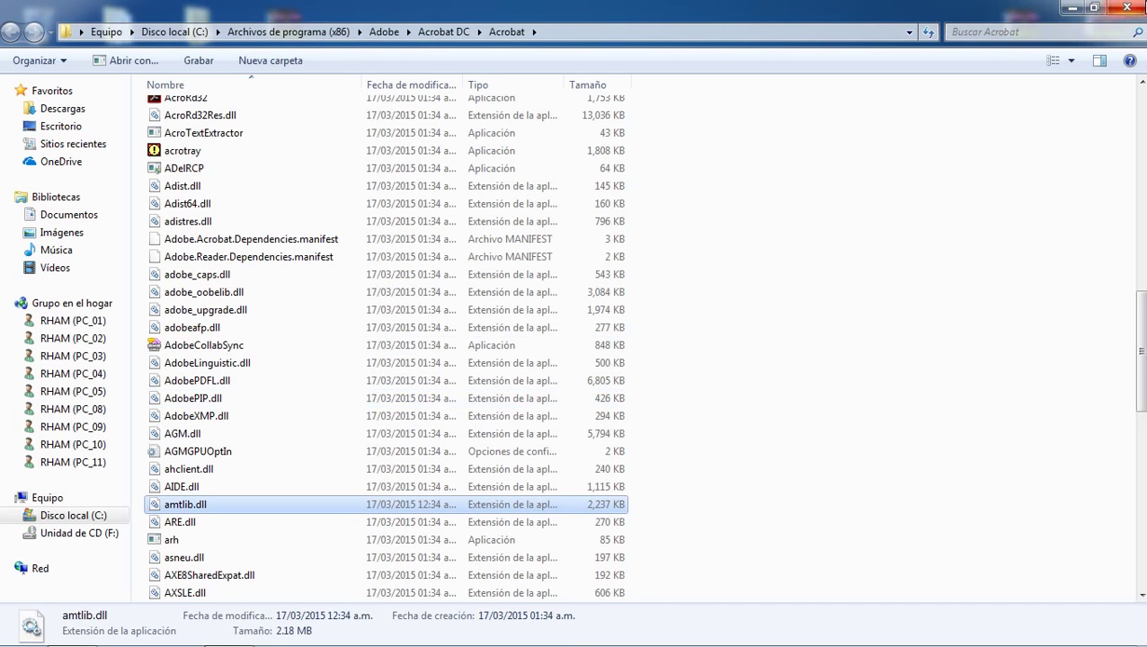
pyautogui.click(1126, 7)
pyautogui.rightClick(614, 336)
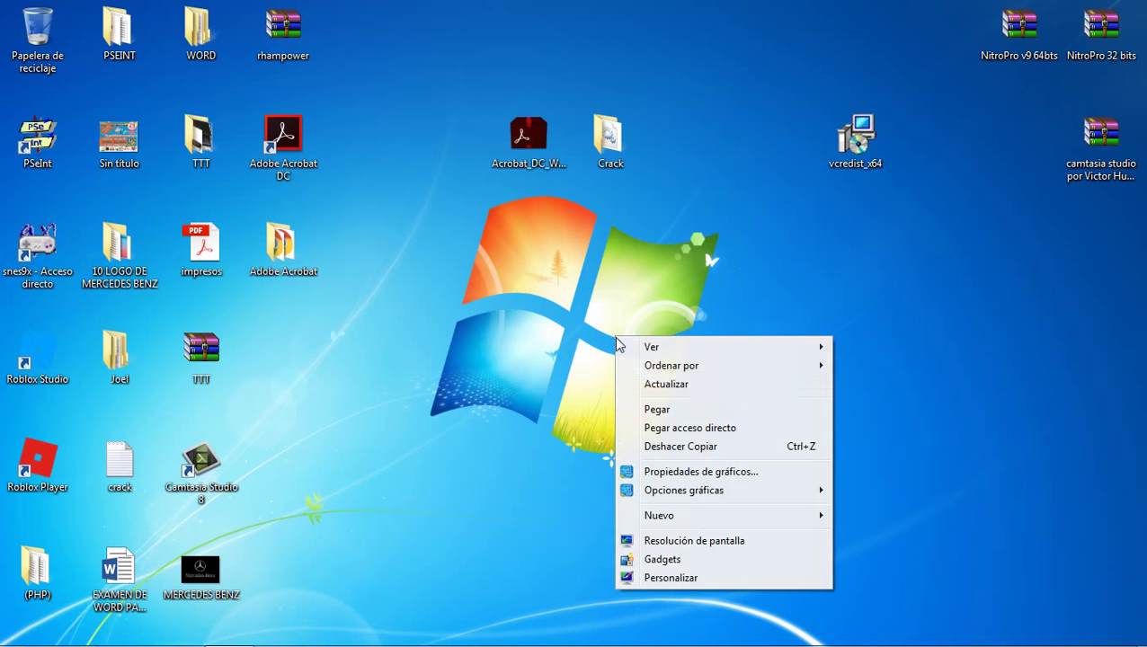
pyautogui.click(664, 384)
pyautogui.rightClick(537, 352)
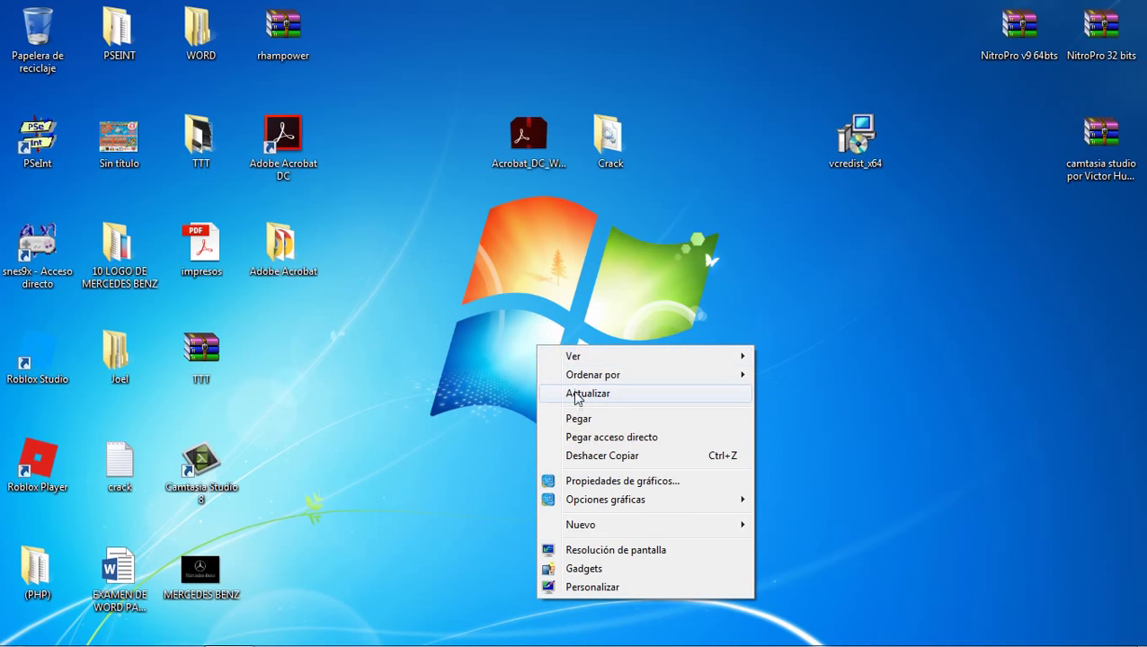
pyautogui.click(550, 392)
pyautogui.rightClick(462, 306)
pyautogui.click(508, 352)
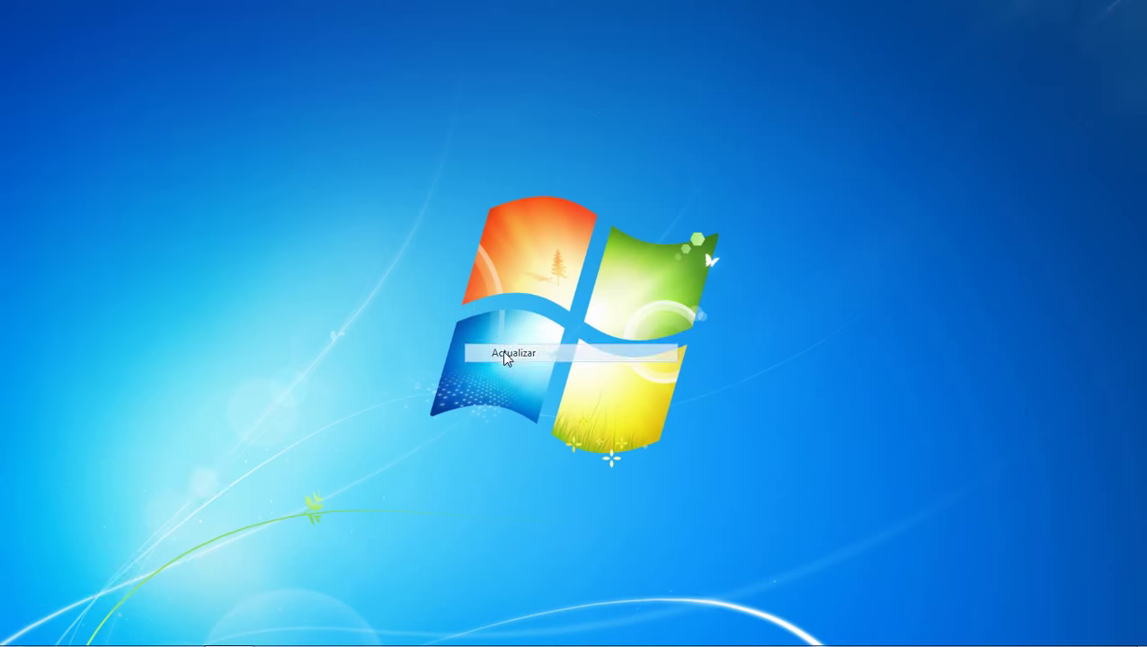
pyautogui.rightClick(477, 306)
pyautogui.click(516, 352)
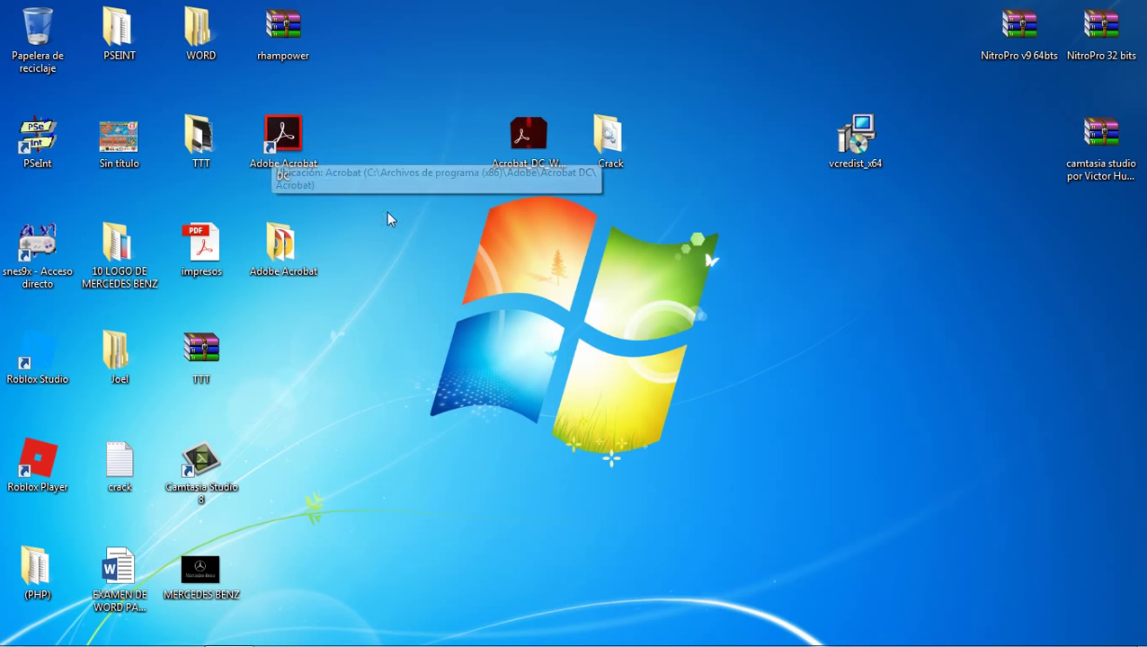
pyautogui.rightClick(449, 276)
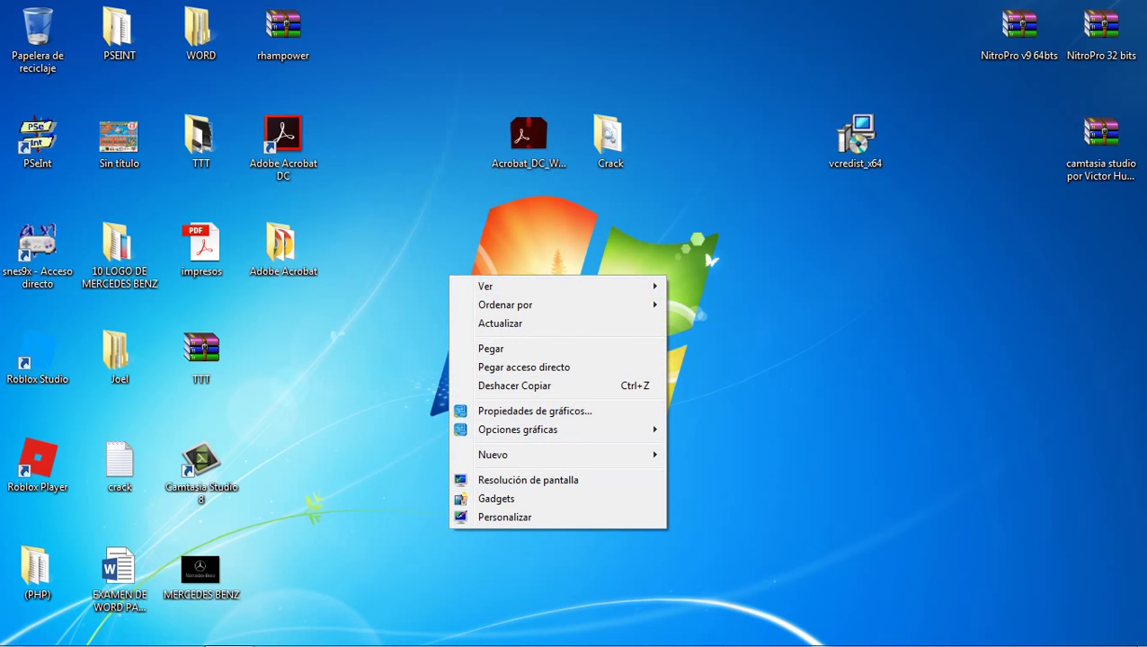
pyautogui.click(228, 642)
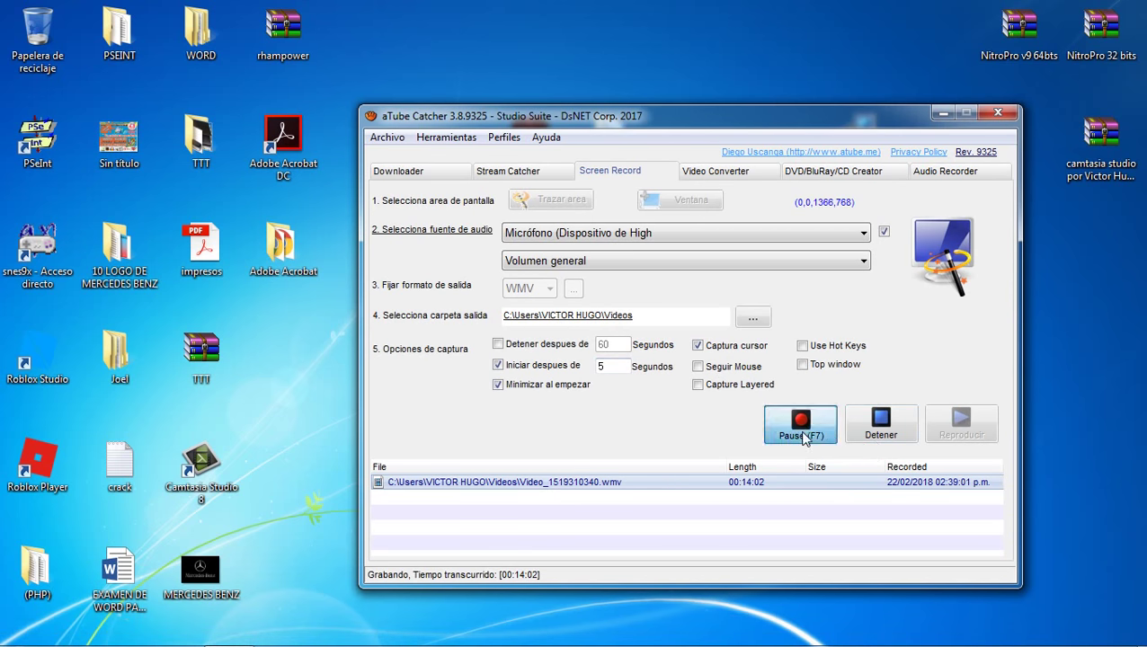
pyautogui.click(942, 113)
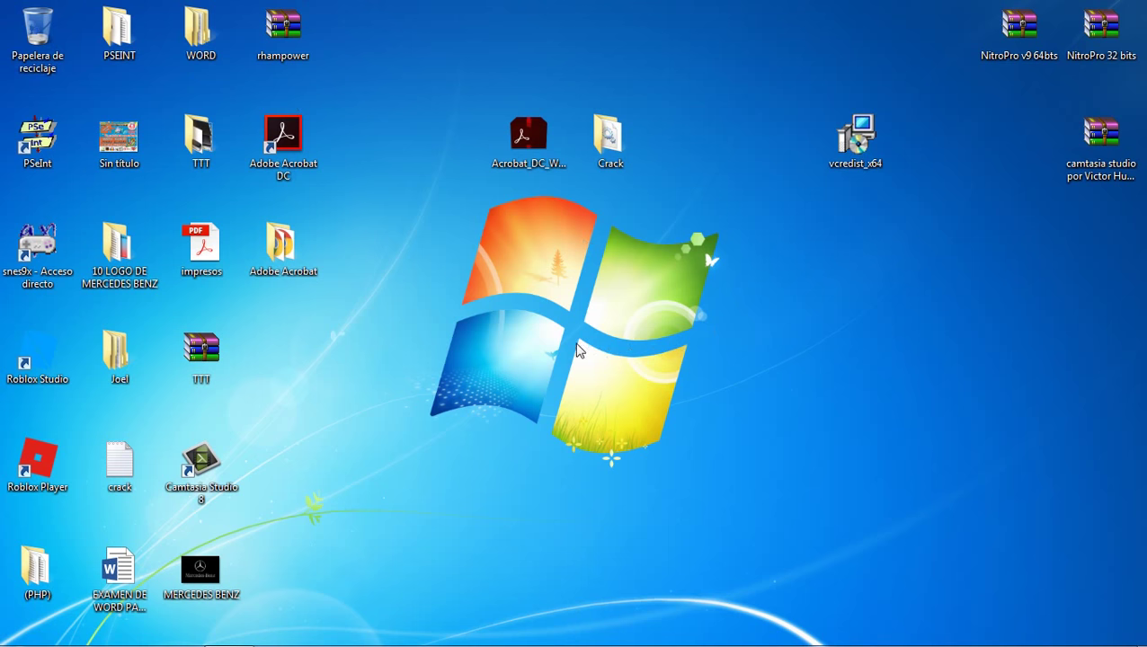
# Move the impresos PDF to the middle of the desktop, open it with Adobe Acrobat DC and maximize the window.
pyautogui.moveTo(207, 261); pyautogui.dragTo(643, 313)
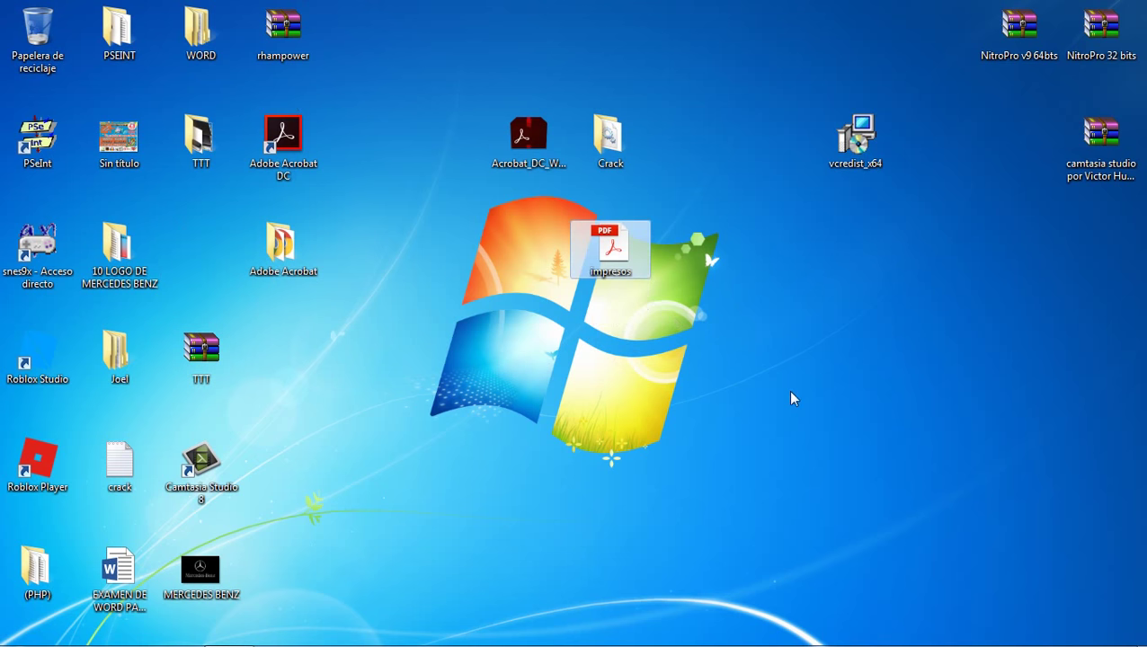
pyautogui.rightClick(623, 261)
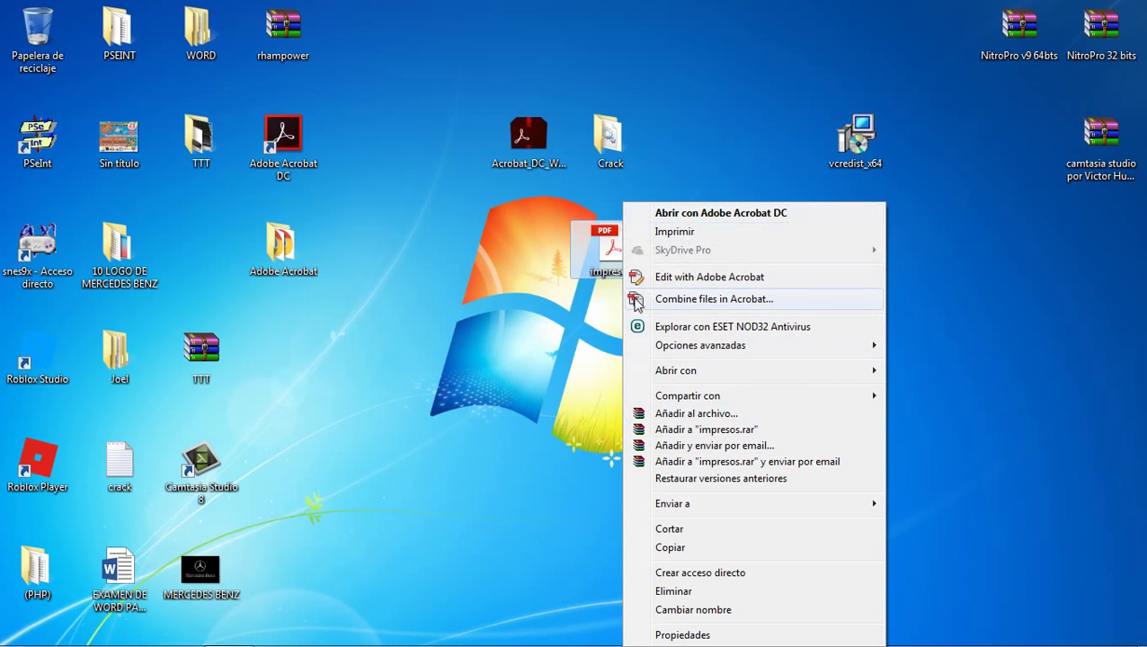
pyautogui.click(694, 214)
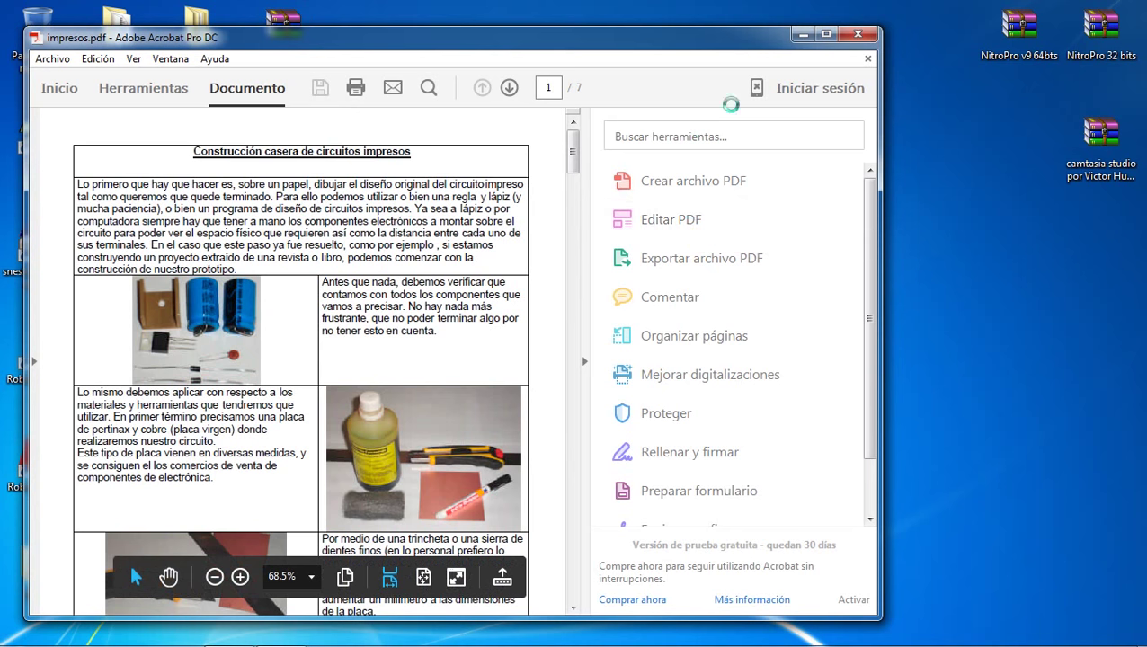
pyautogui.click(825, 34)
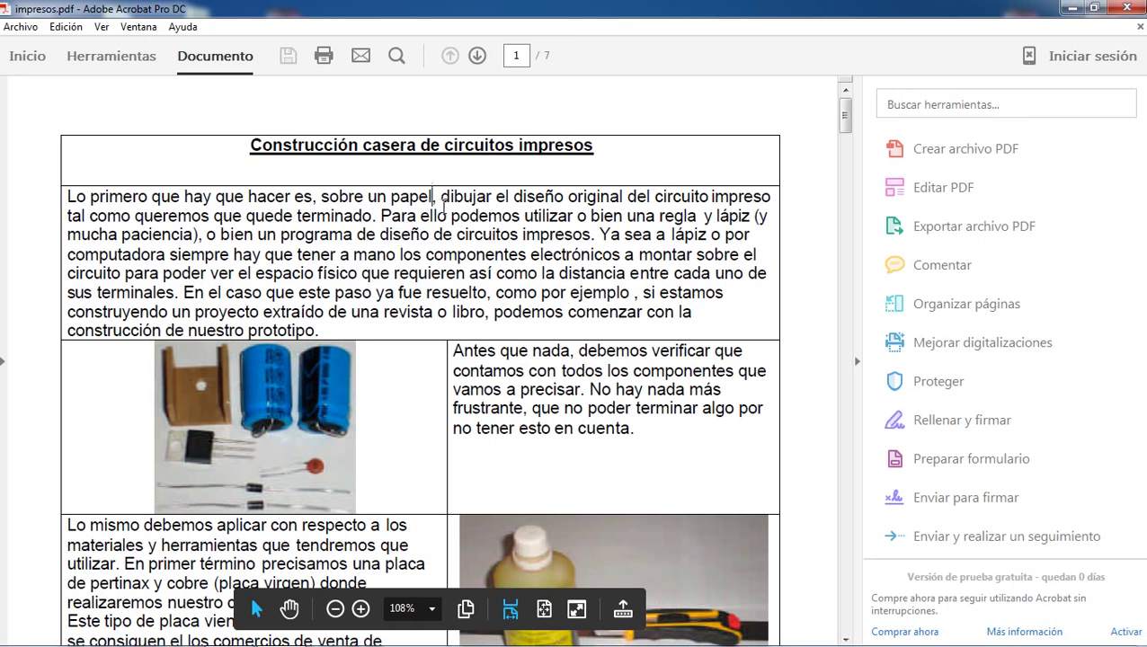
# Enter Edit PDF mode and delete the text from "papel" back through "hay que hacer es, sobre un" in the opening paragraph, leaving the "h".
pyautogui.click(432, 198)
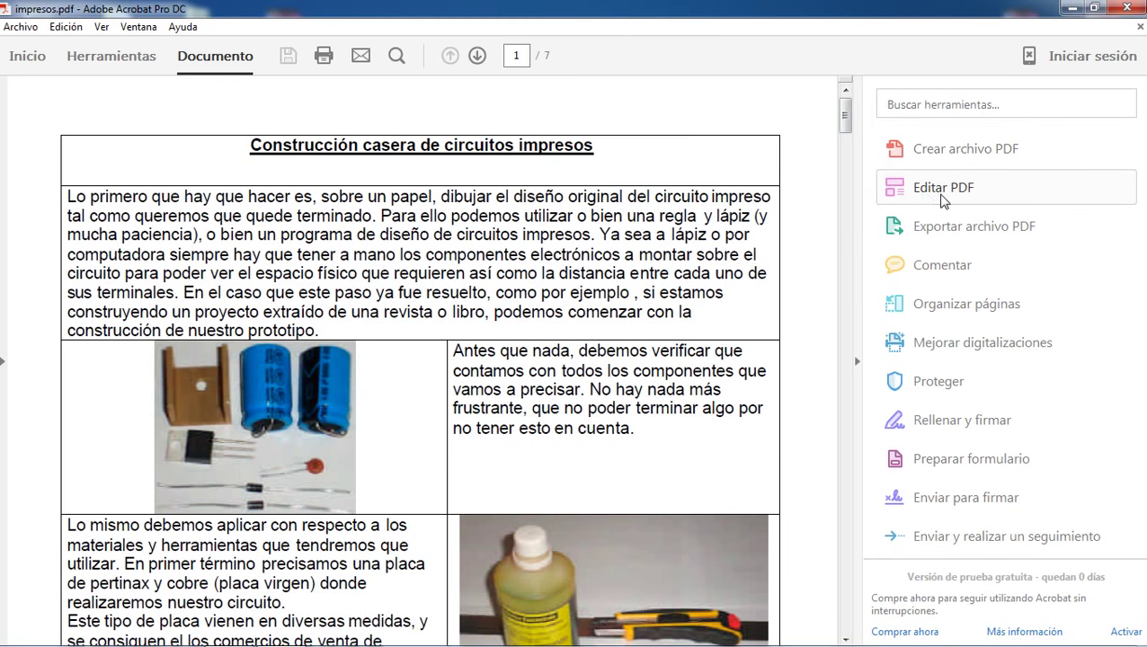
pyautogui.click(943, 189)
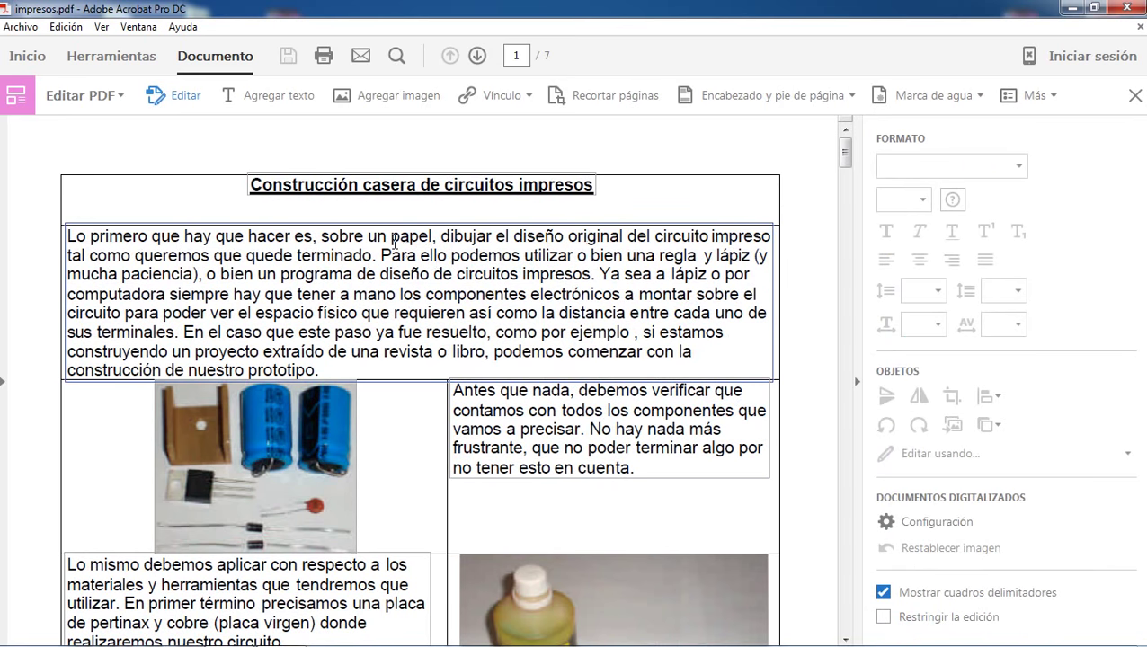
pyautogui.click(429, 232)
pyautogui.moveTo(368, 644)
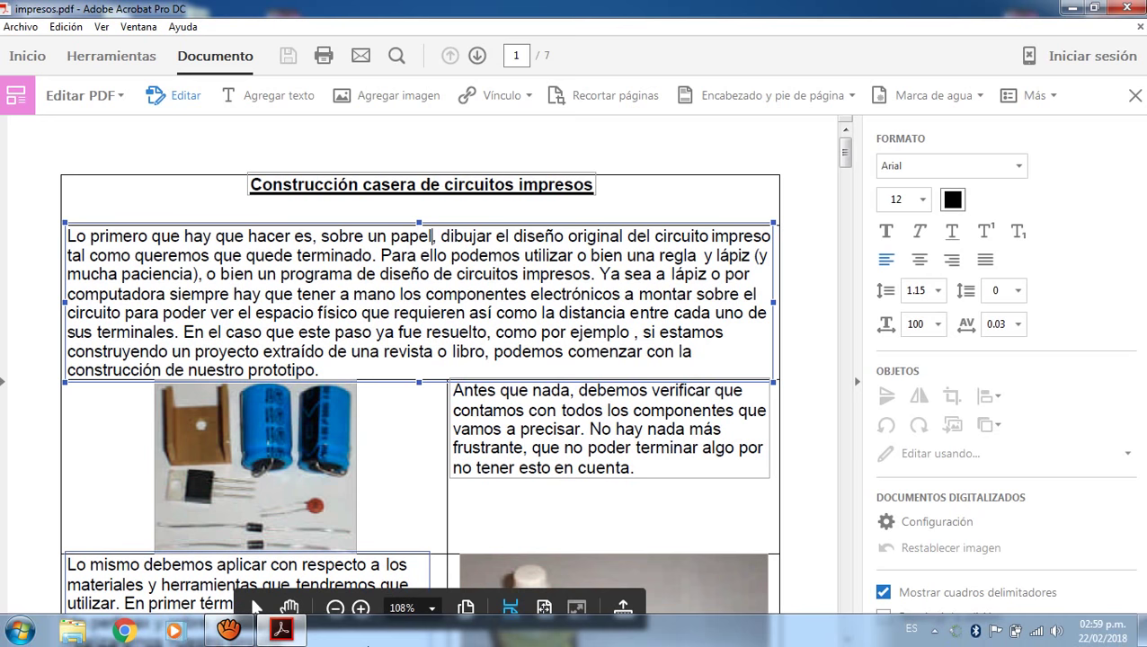
pyautogui.press('BackSpace')
pyautogui.press('BackSpace')
pyautogui.press('BackSpace')
pyautogui.press('BackSpace')
pyautogui.press('BackSpace')
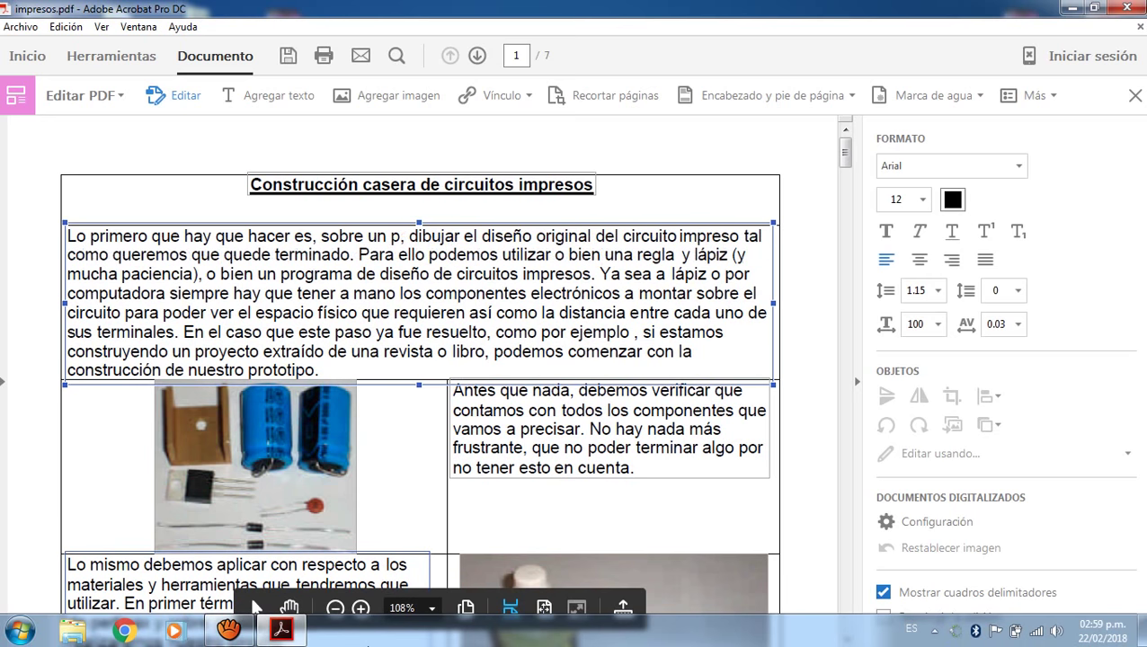
pyautogui.press('BackSpace')
pyautogui.press('BackSpace')
pyautogui.press('BackSpace')
pyautogui.press('BackSpace')
pyautogui.press('BackSpace')
pyautogui.press('BackSpace')
pyautogui.press('BackSpace')
pyautogui.press('BackSpace')
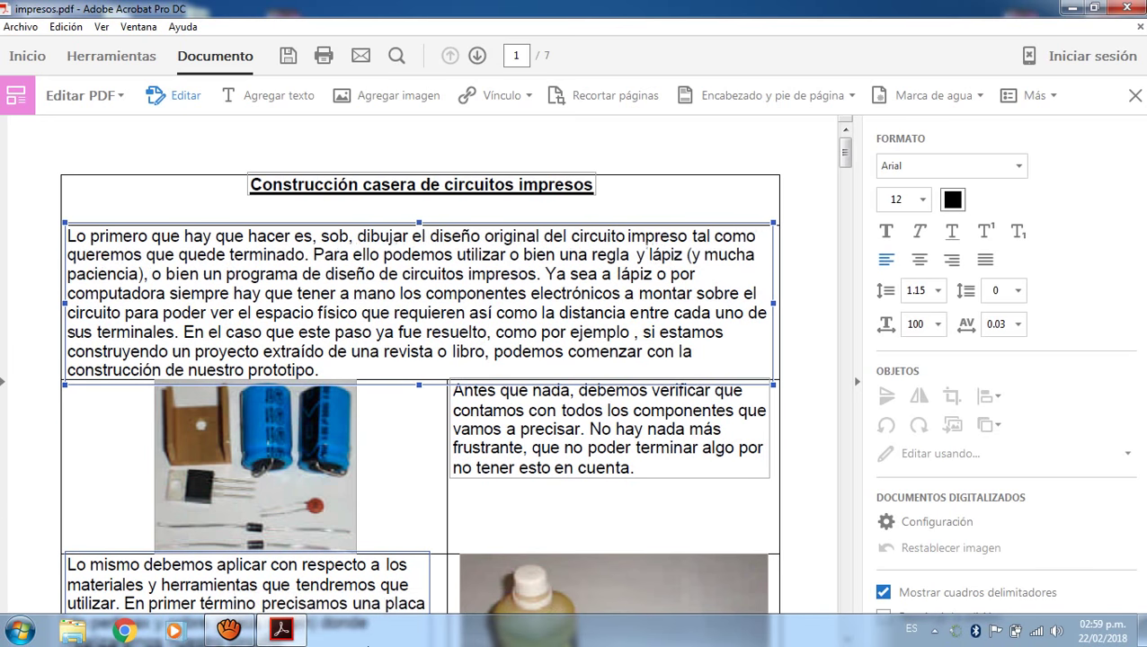
pyautogui.press('BackSpace')
pyautogui.press('BackSpace')
pyautogui.press('BackSpace')
pyautogui.press('BackSpace')
pyautogui.press('BackSpace')
pyautogui.press('BackSpace')
pyautogui.press('BackSpace')
pyautogui.press('BackSpace')
pyautogui.press('BackSpace')
pyautogui.press('BackSpace')
pyautogui.press('BackSpace')
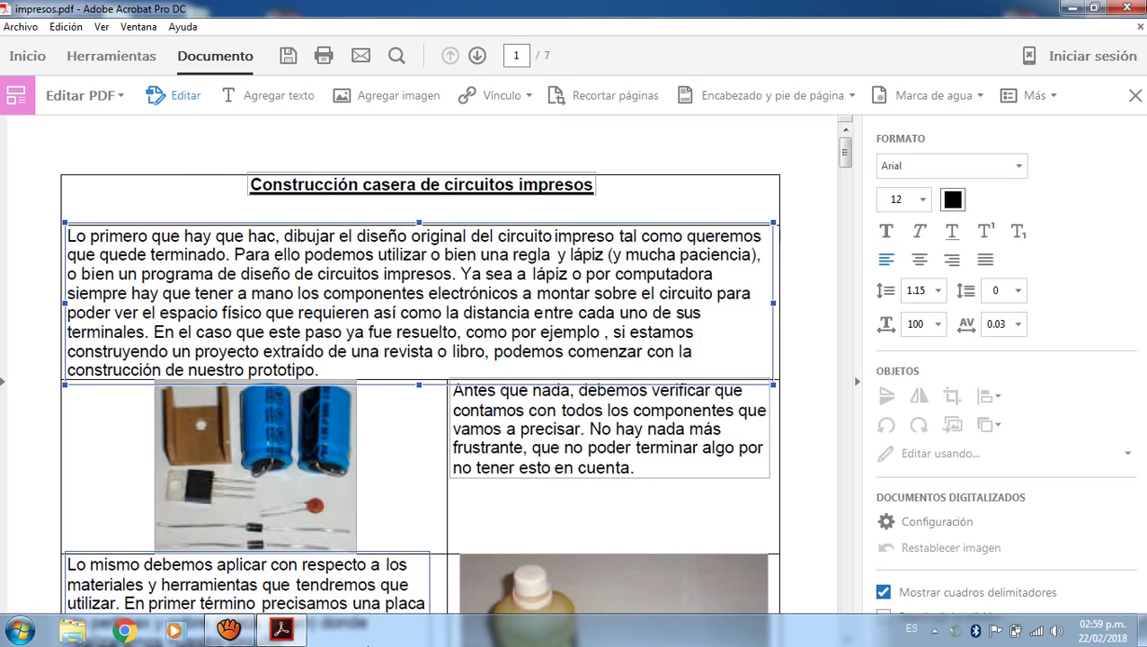
pyautogui.press('BackSpace')
pyautogui.press('BackSpace')
pyautogui.press('BackSpace')
pyautogui.press('BackSpace')
pyautogui.press('BackSpace')
pyautogui.press('BackSpace')
pyautogui.press('BackSpace')
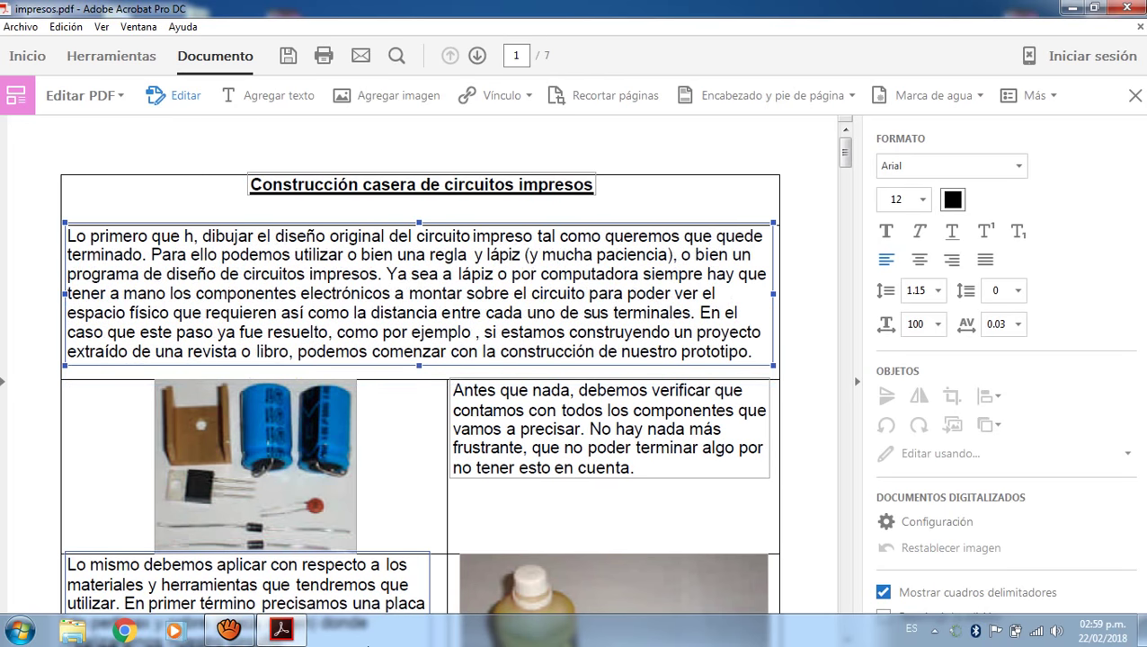